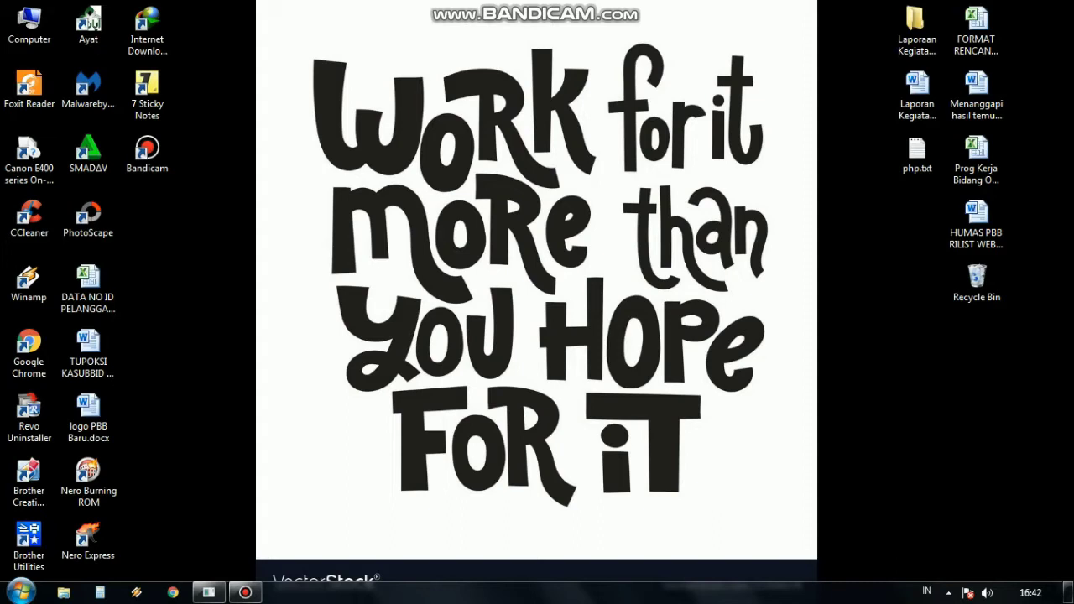
Step: Open Google Chrome from the taskbar
click(172, 593)
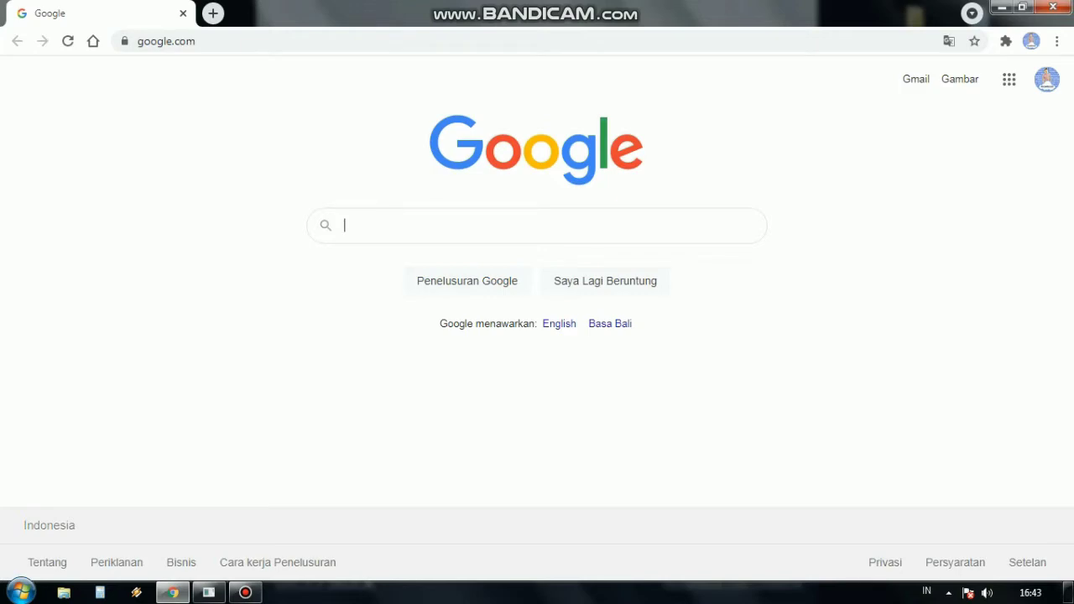
Step: Minimize Chrome, restore it, and select the current URL in the address bar
click(1002, 7)
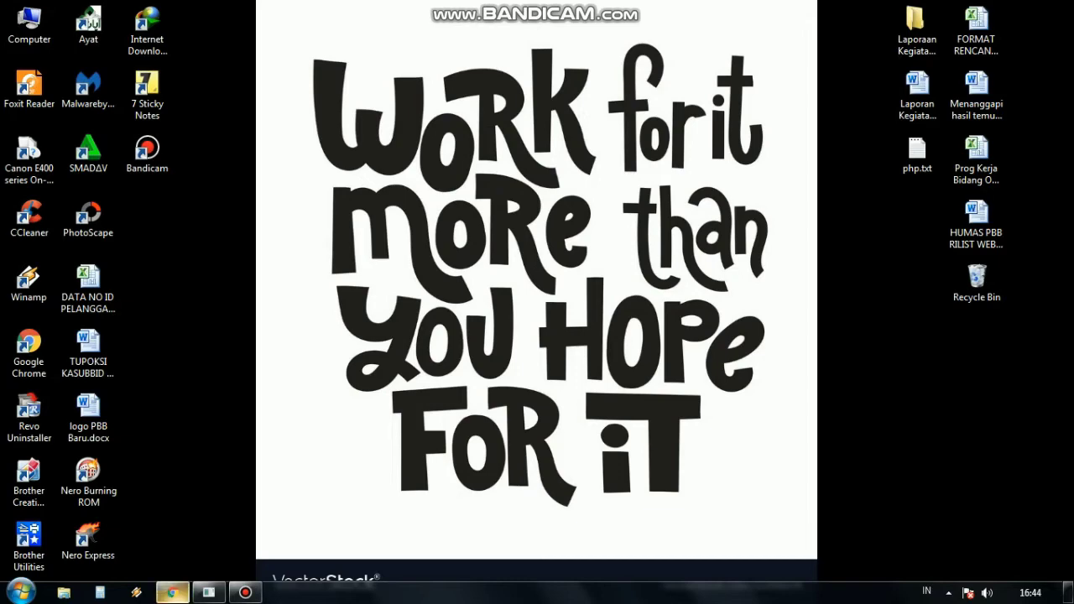
click(172, 592)
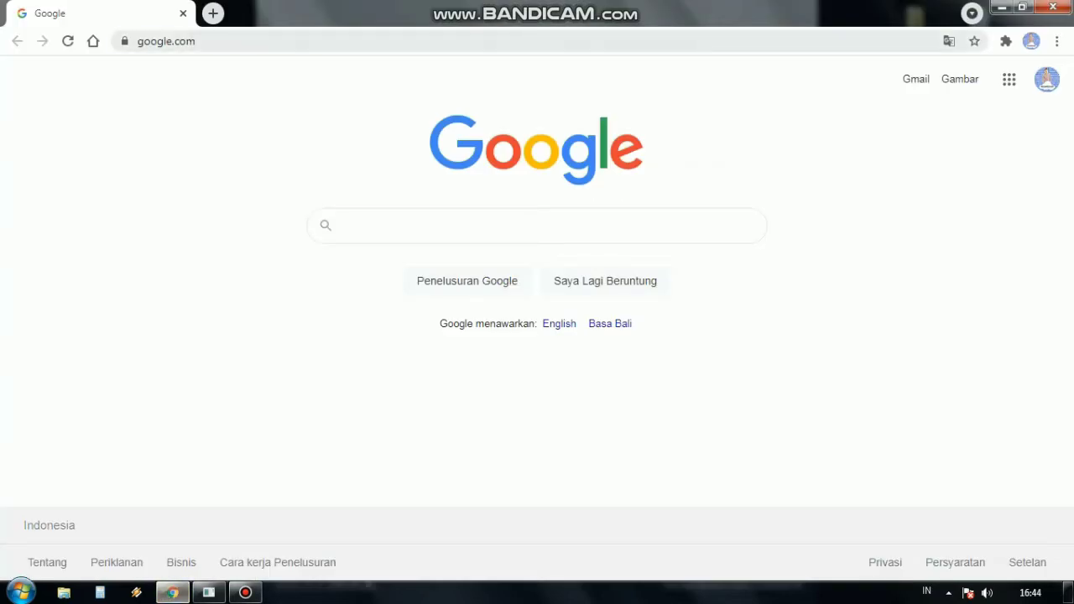
click(167, 42)
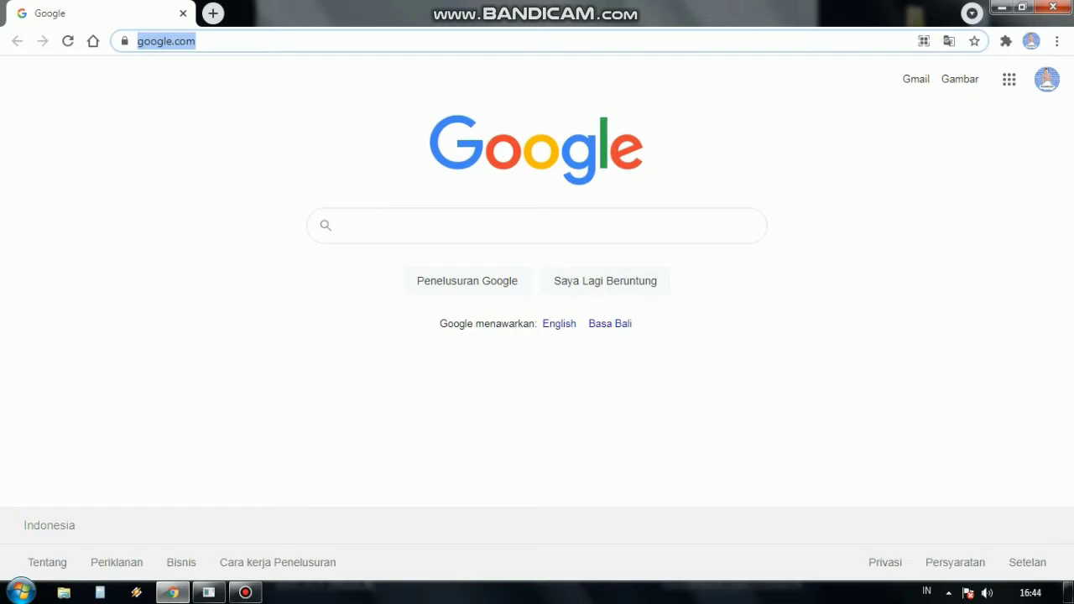
Step: Load the access point's address 192.168.88.254 using the autocomplete suggestion
text(192.168.88.254)
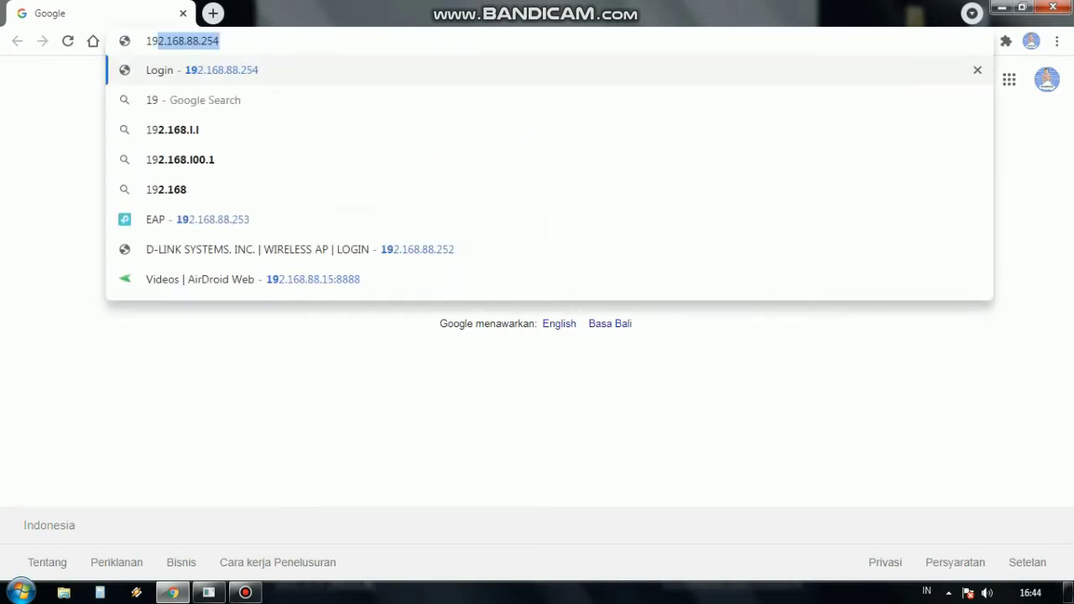
key(Right)
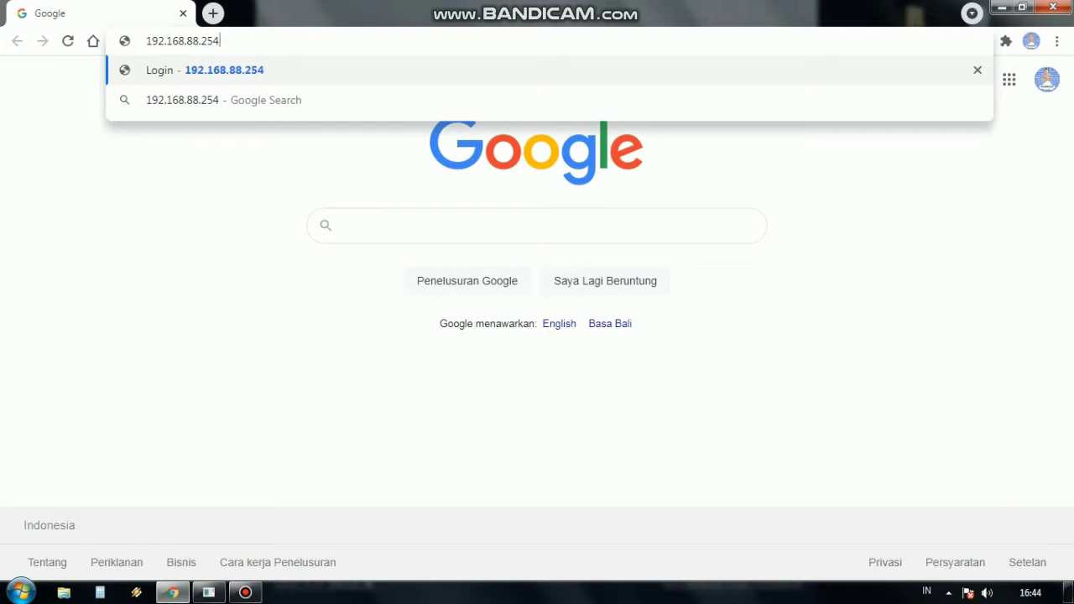
key(Return)
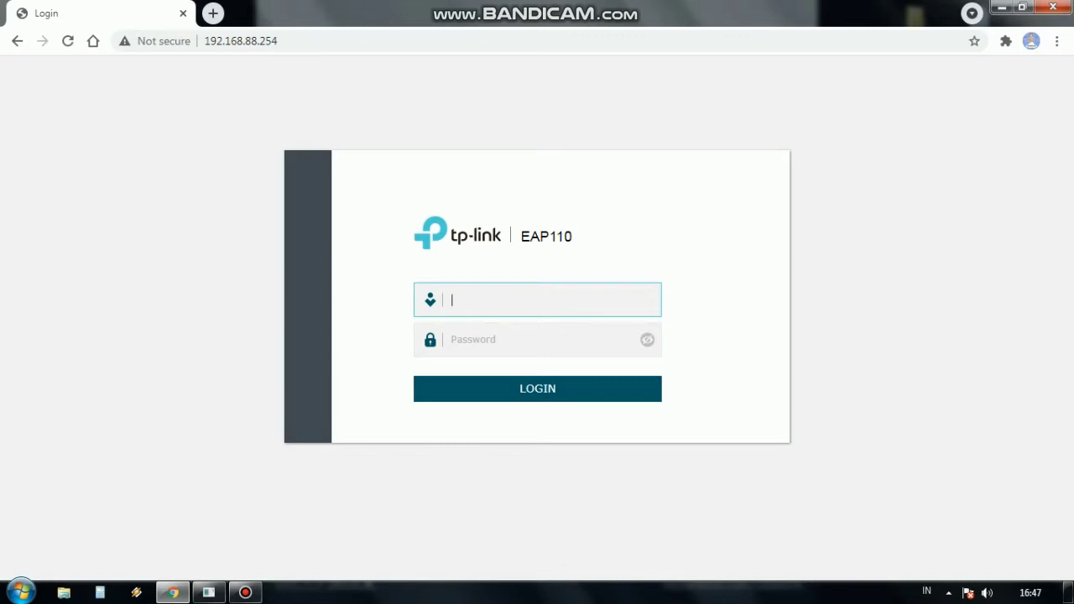
Step: Log in to the EAP110 with the admin username and the account password
text(admin)
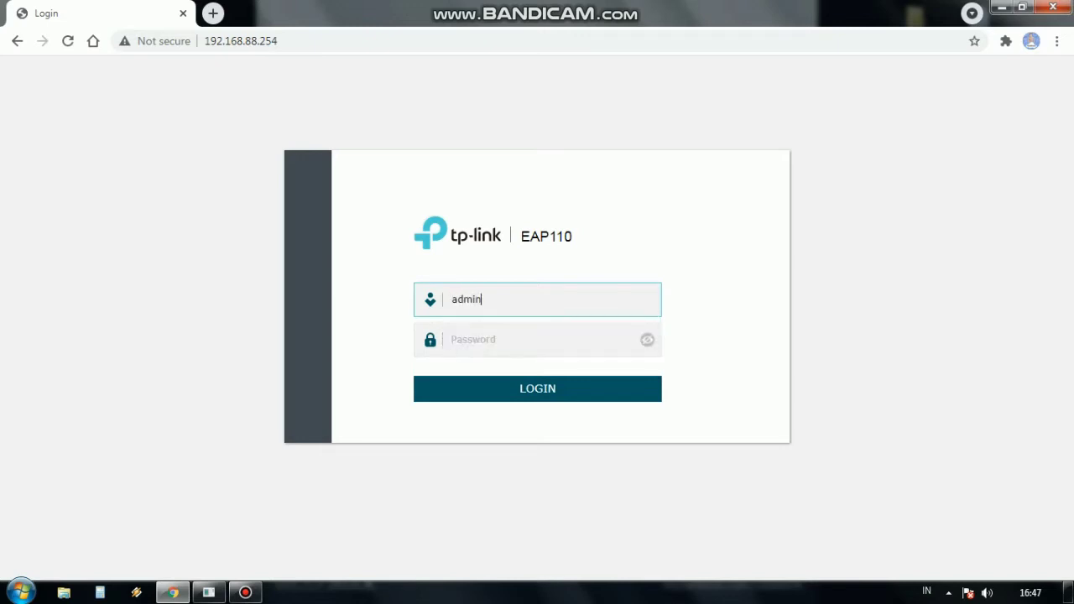
key(Return)
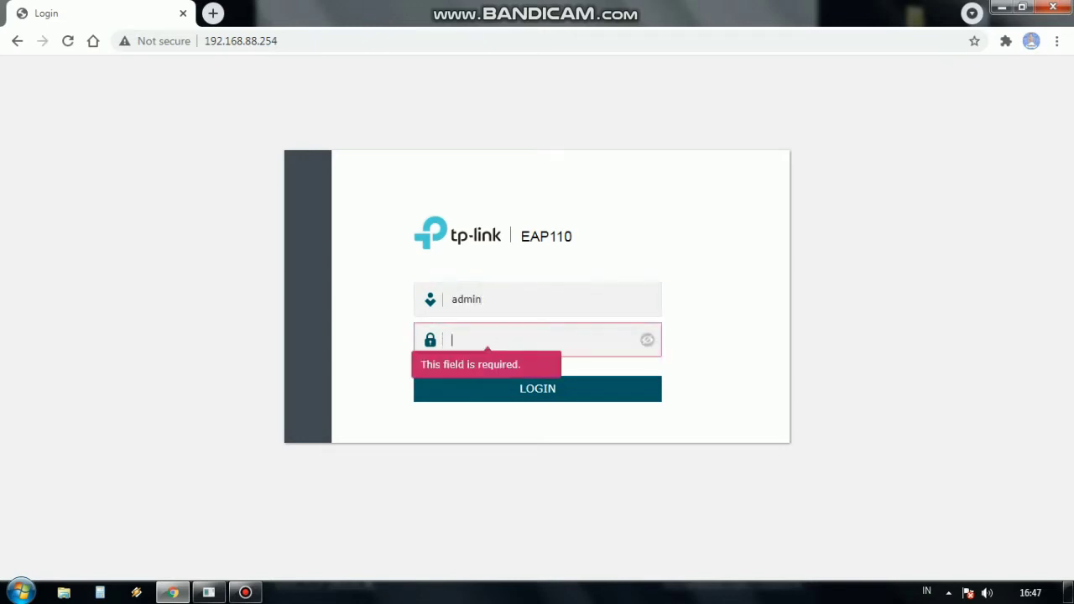
text(•••••••)
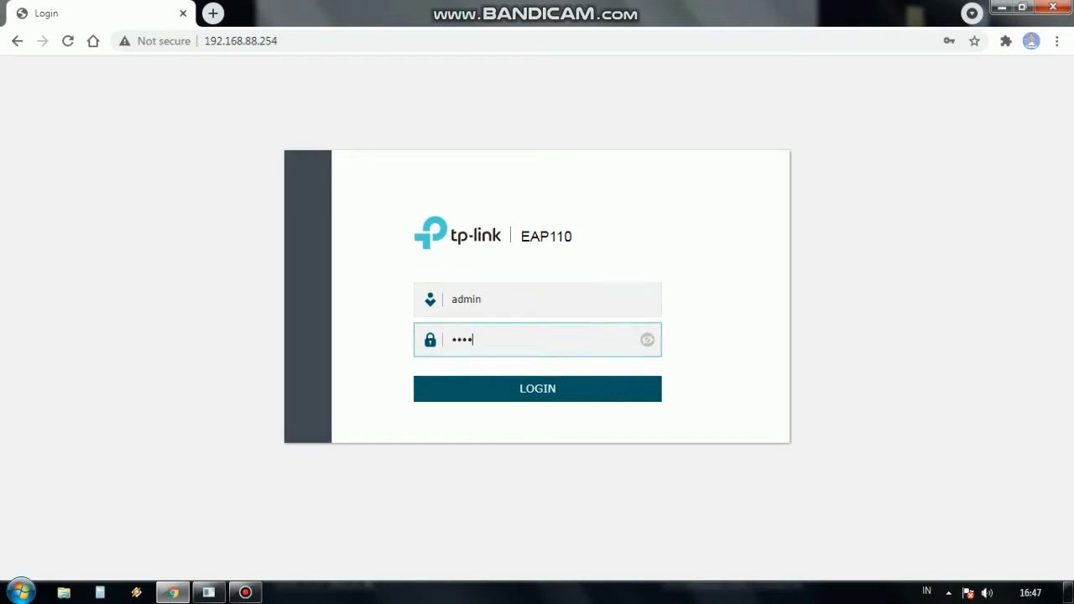
text(••••••)
key(Return)
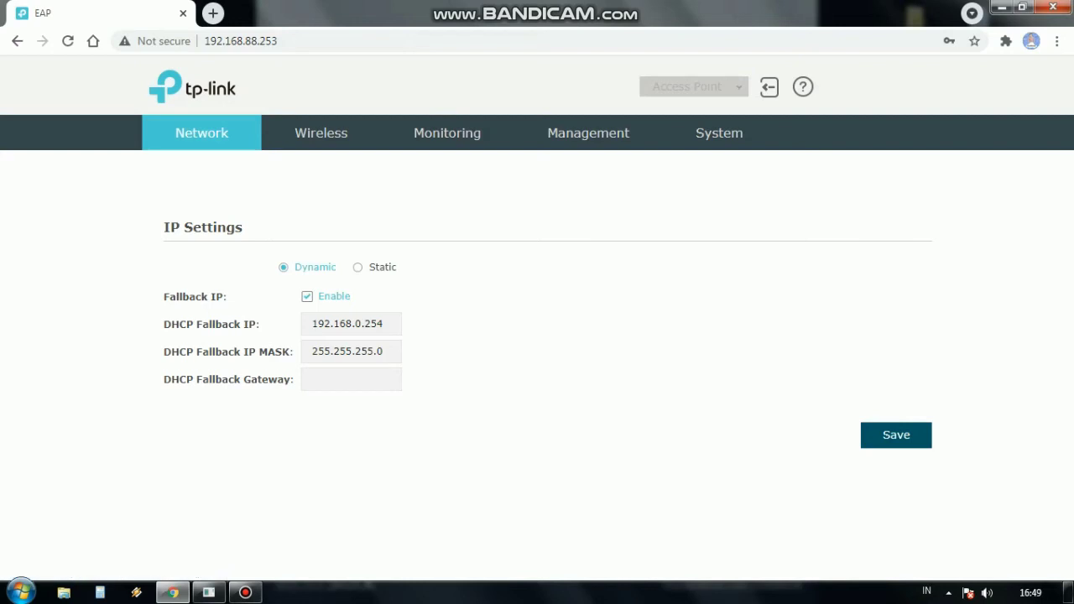
Step: Go to Wireless > MAC Filtering and scroll down to the Station MAC Group tables
click(321, 133)
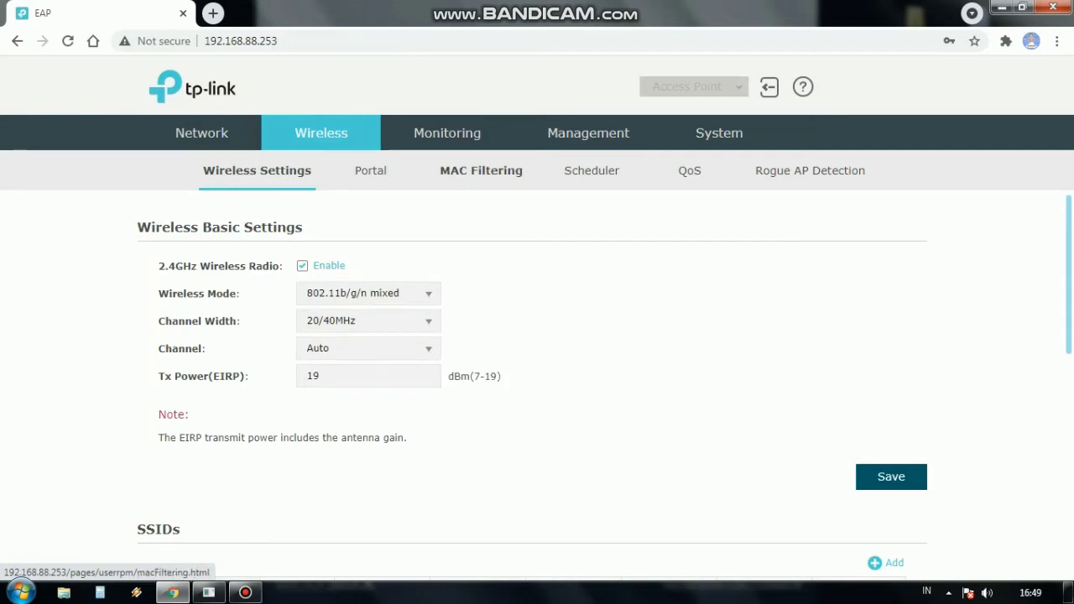
click(481, 170)
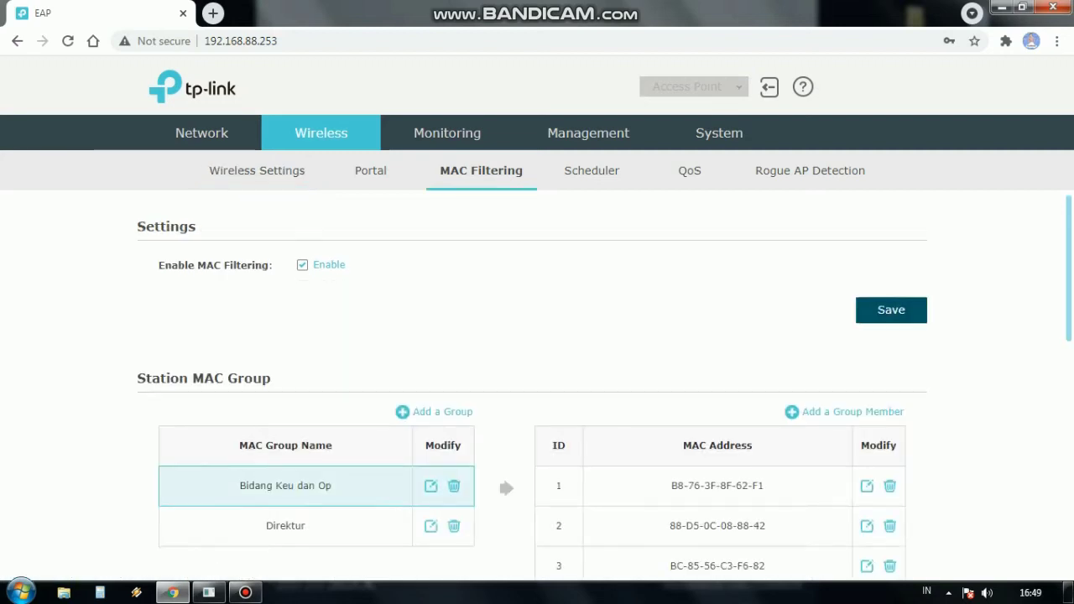
scroll(537, 378, down, 1)
scroll(537, 378, down, 1)
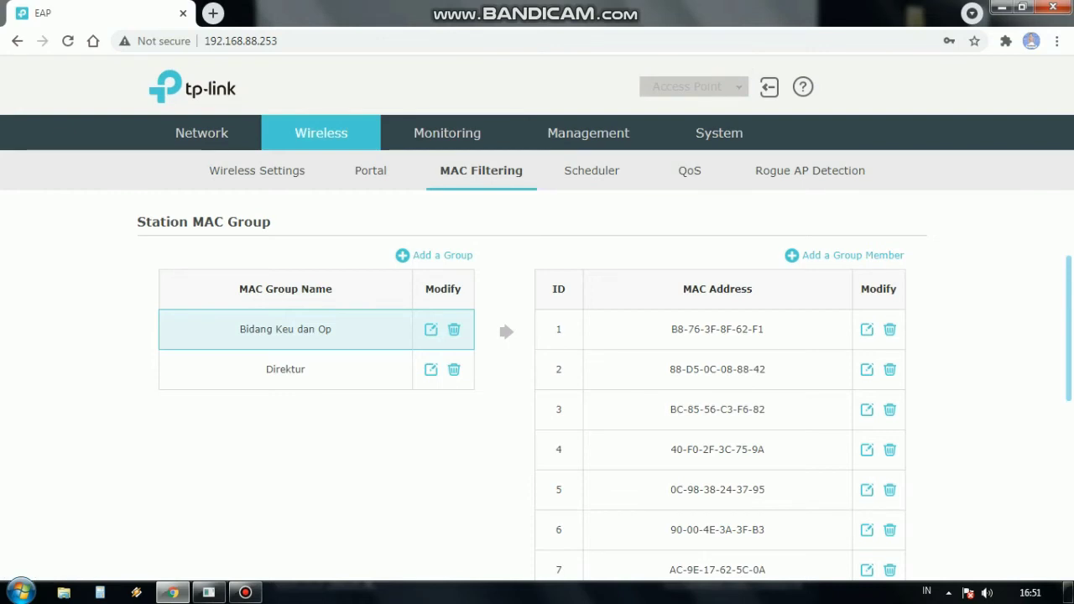
scroll(537, 386, down, 1)
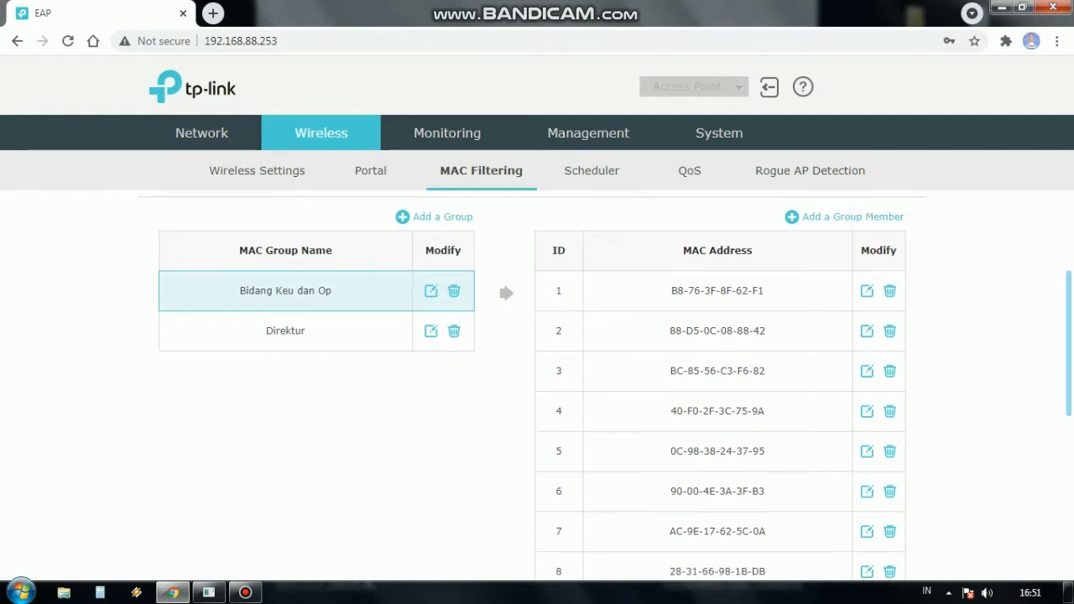
scroll(537, 386, up, 1)
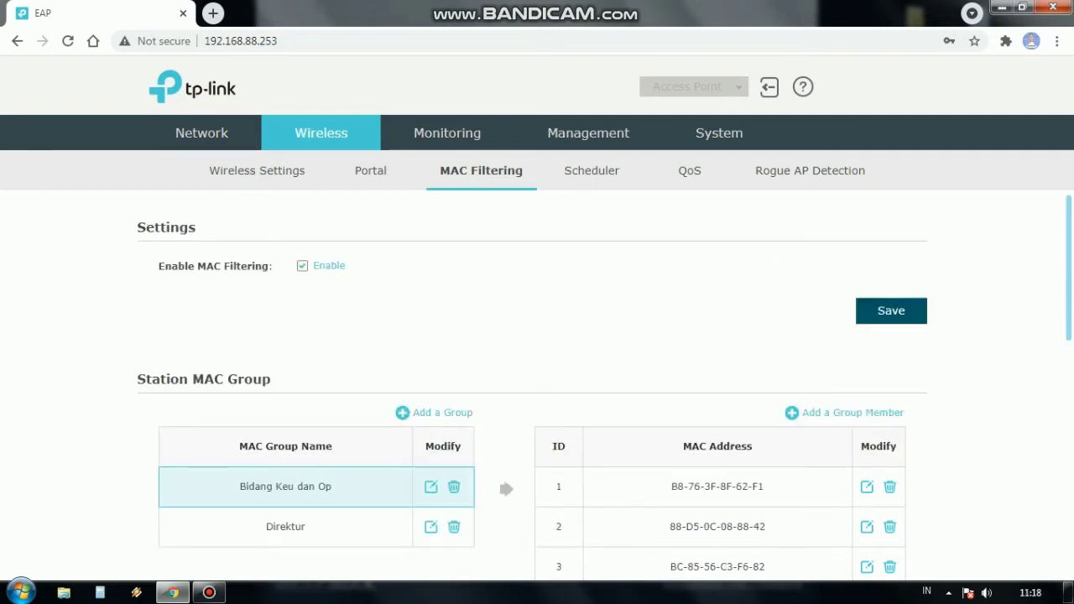
scroll(537, 378, down, 1)
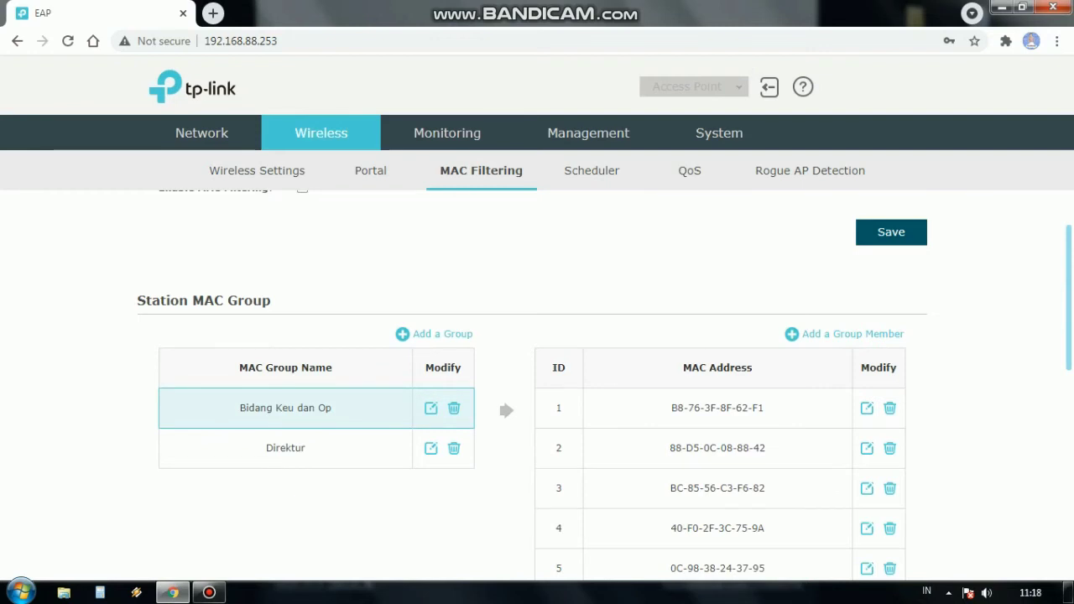
scroll(537, 378, up, 1)
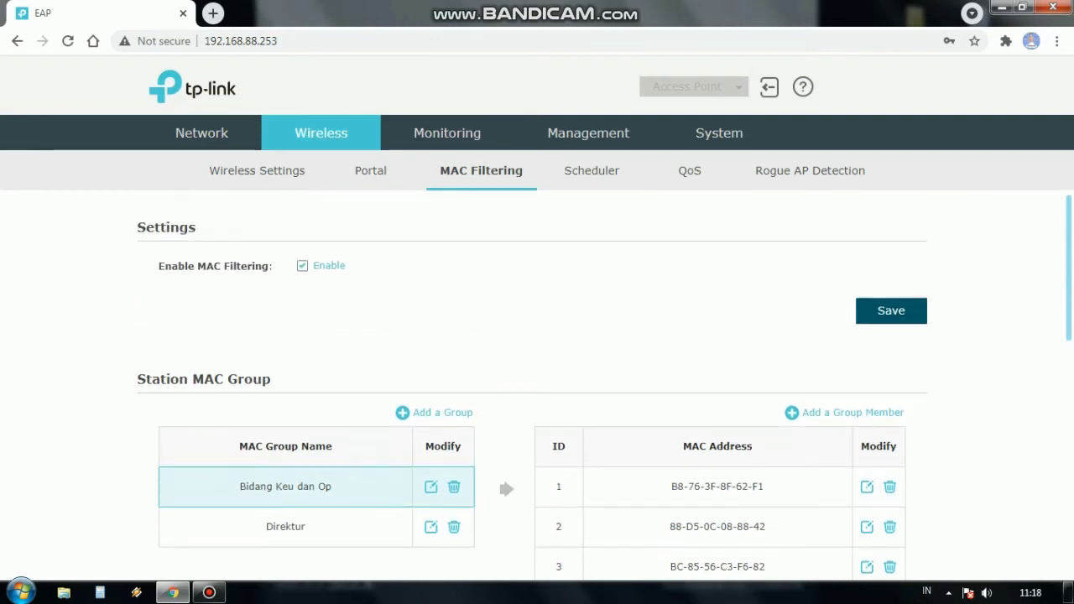
scroll(537, 378, down, 1)
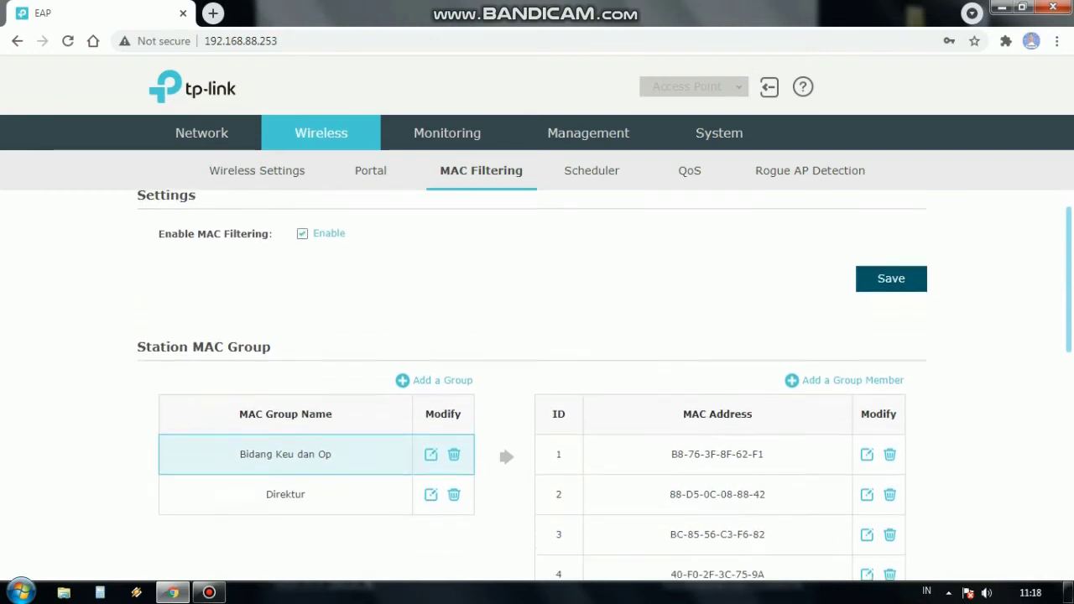
scroll(537, 377, up, 1)
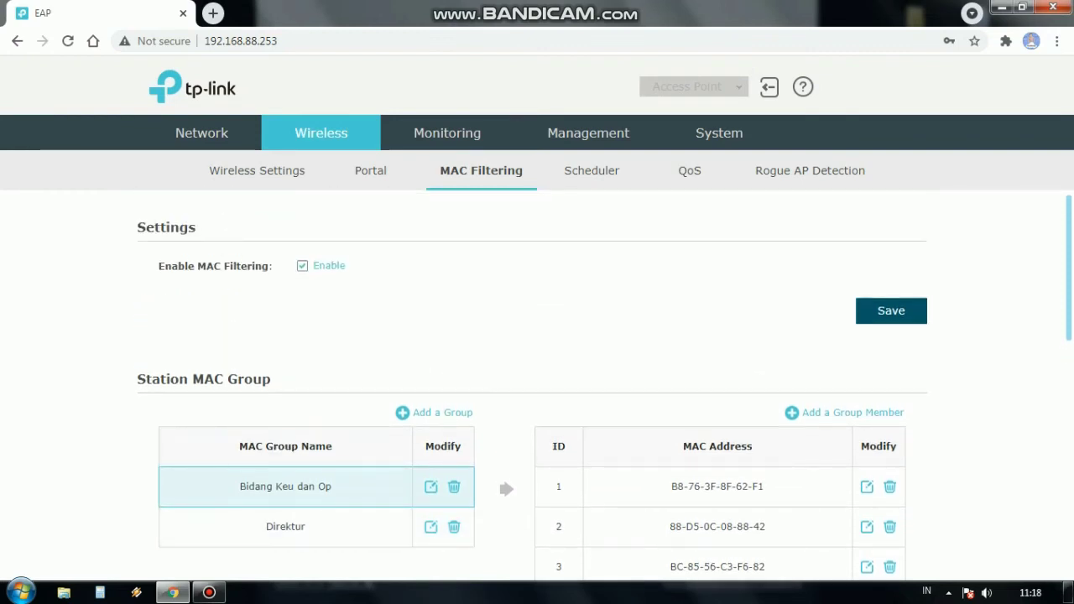
Step: Start a new Bidang Keu dan Op member with MAC address CA-45-3F-66-F2-88
click(847, 412)
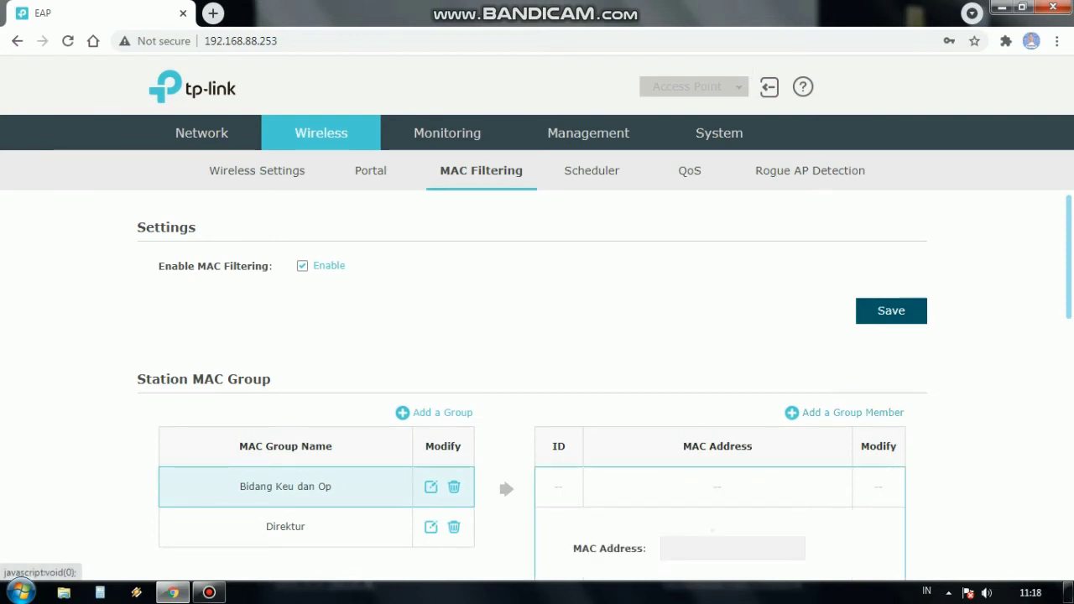
scroll(605, 377, down, 2)
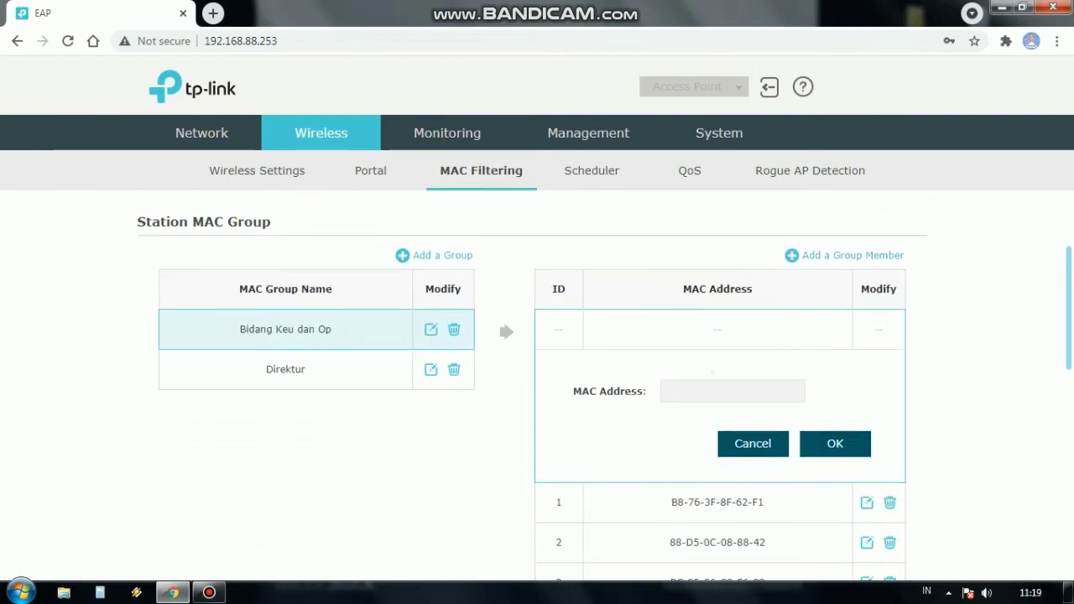
click(732, 391)
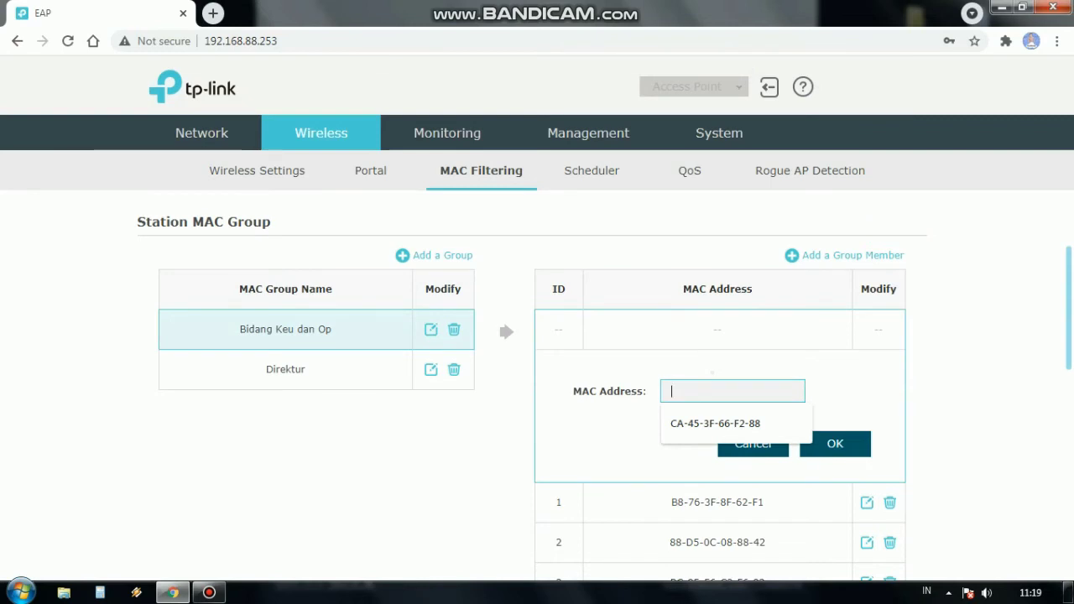
key(Down)
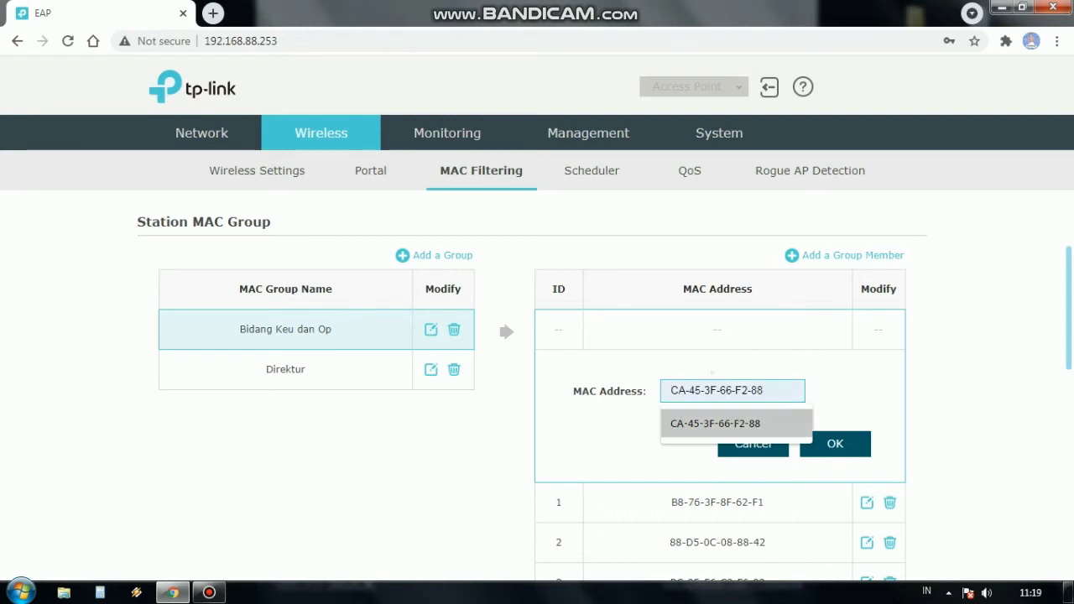
key(Return)
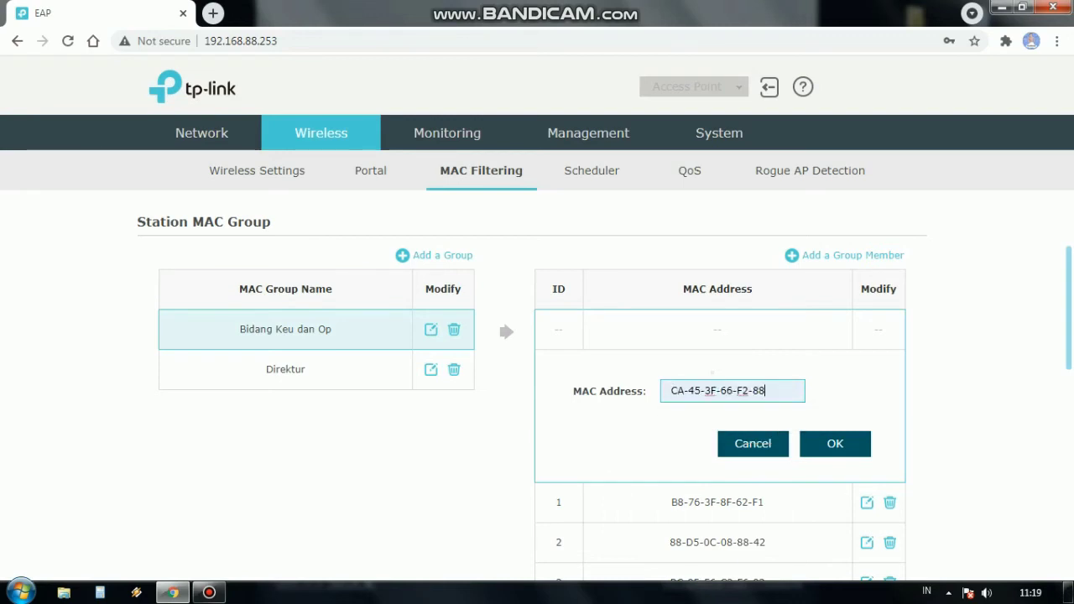
key(Tab)
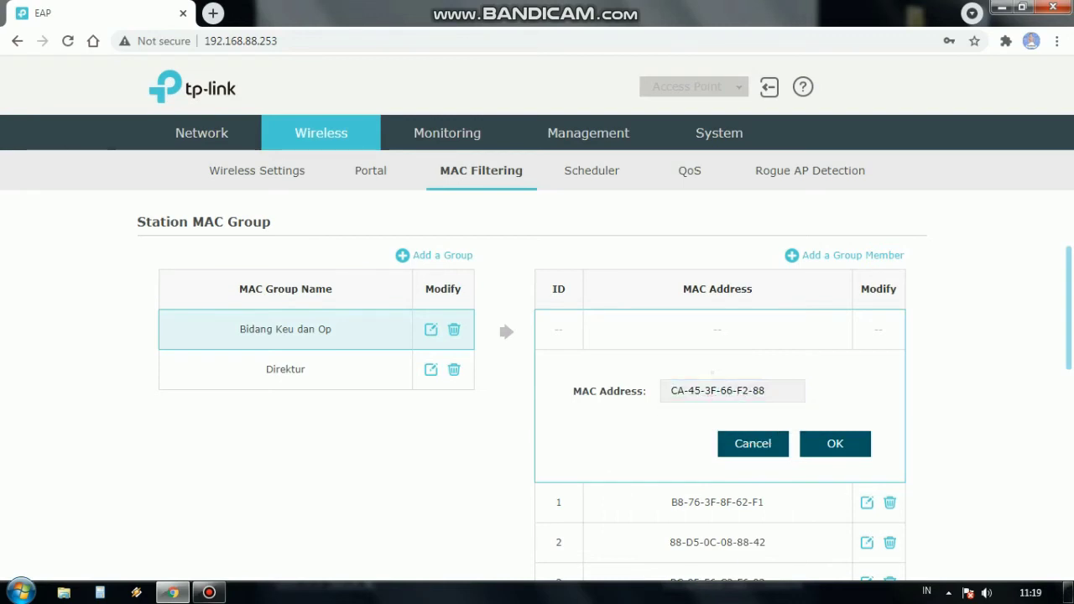
click(688, 390)
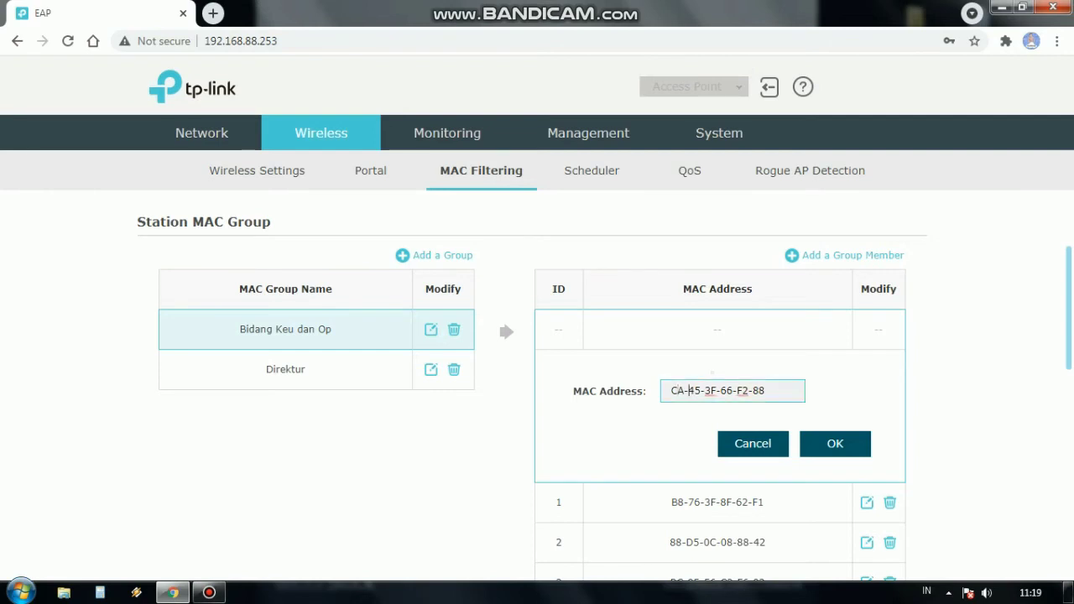
key(Tab)
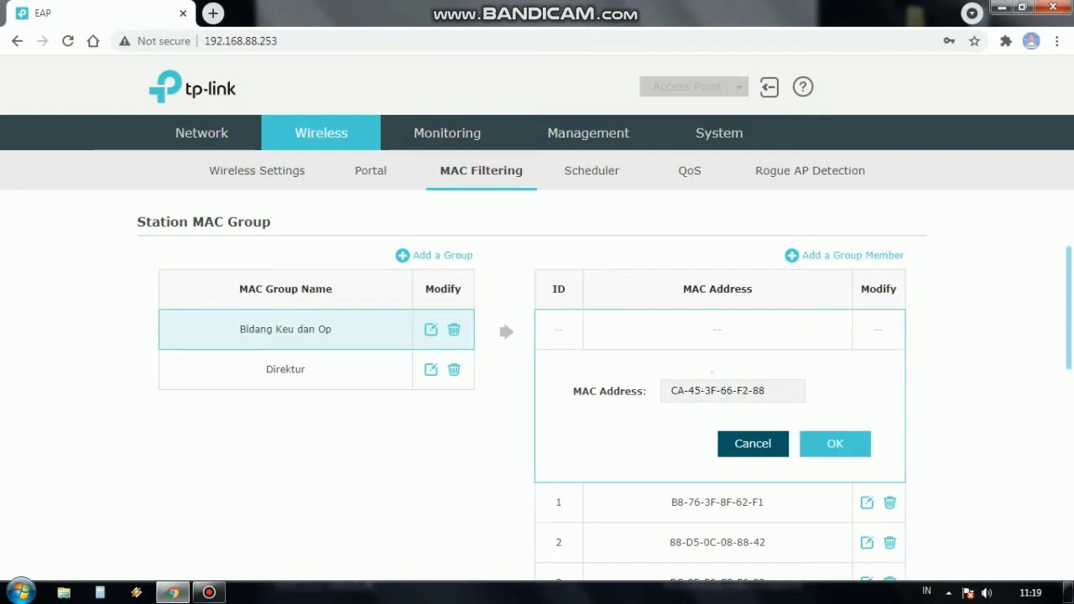
Step: Confirm the new member and page to the last page to find it as ID 41
click(835, 443)
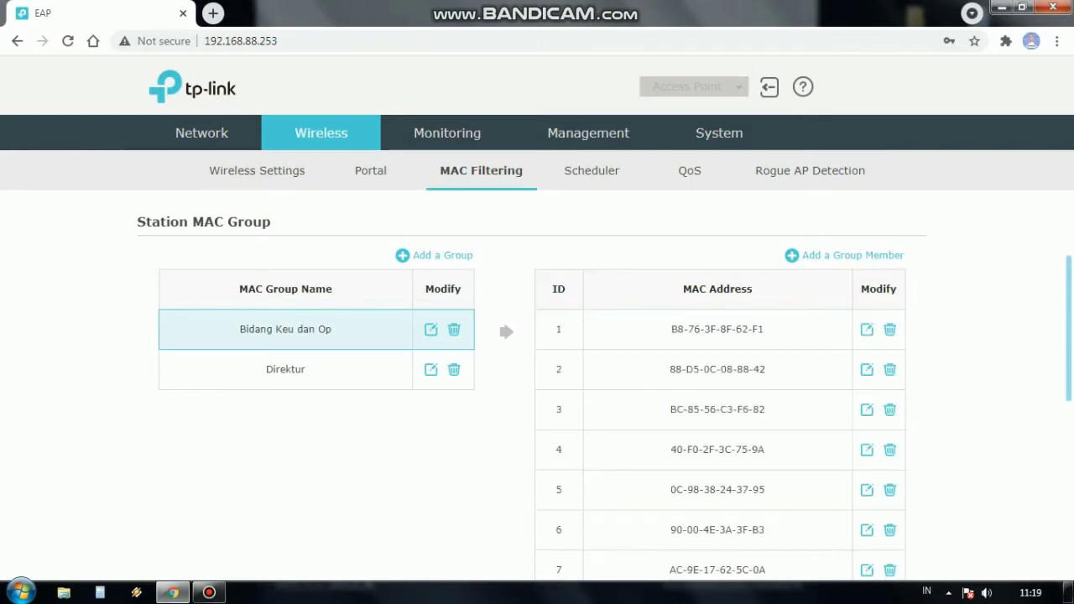
scroll(537, 377, down, 5)
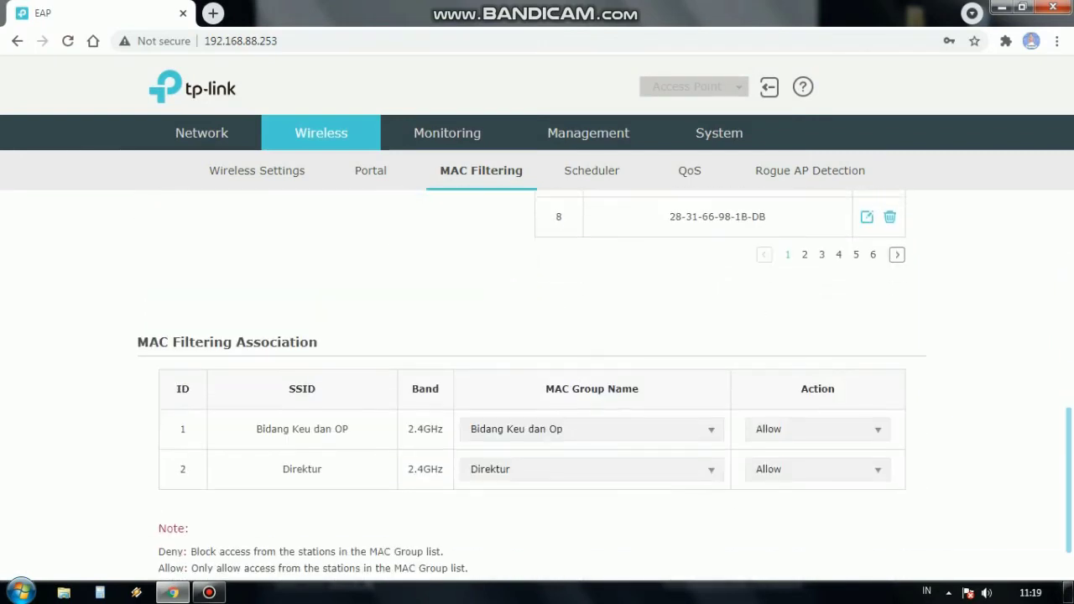
click(805, 254)
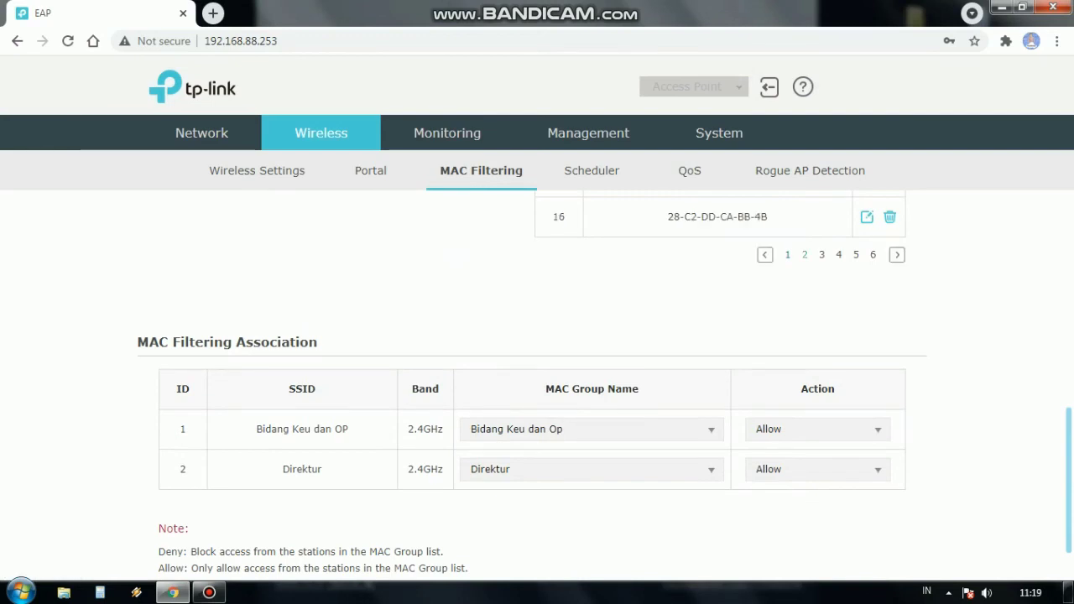
scroll(537, 377, up, 4)
scroll(537, 377, down, 1)
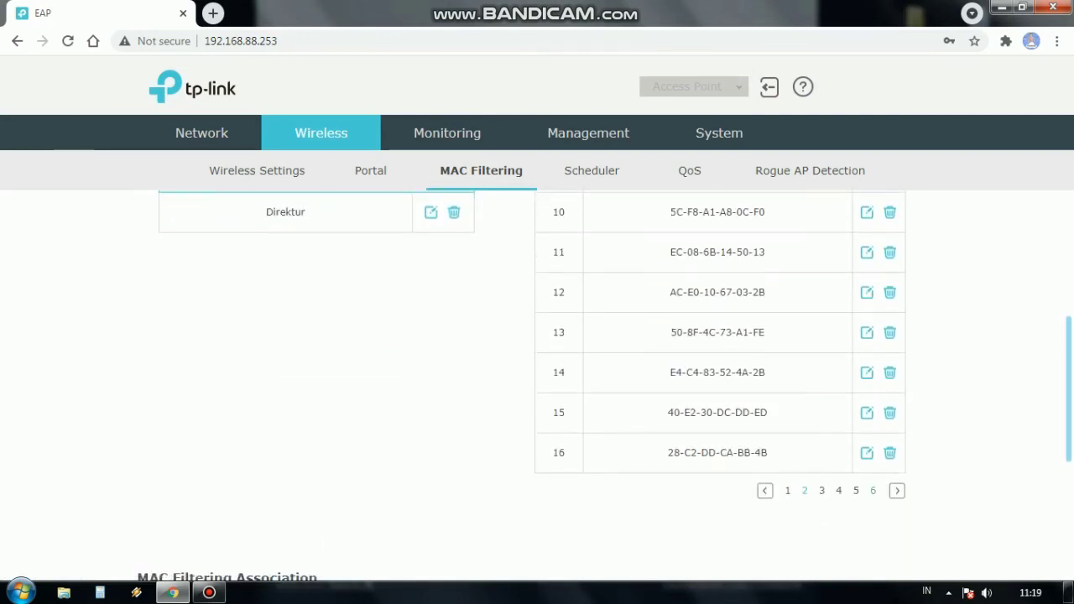
click(873, 490)
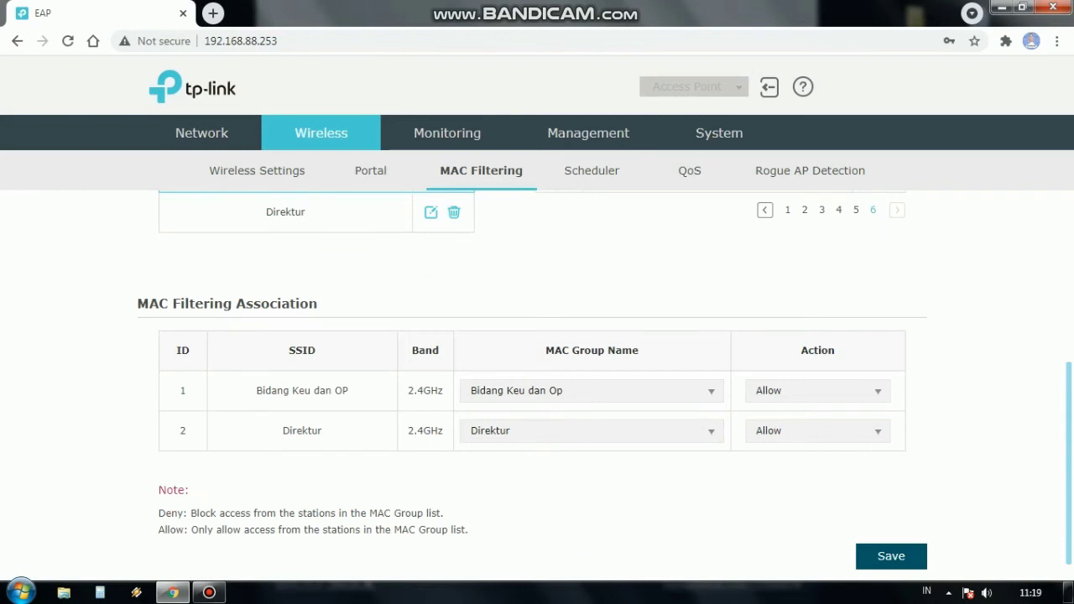
scroll(537, 378, up, 3)
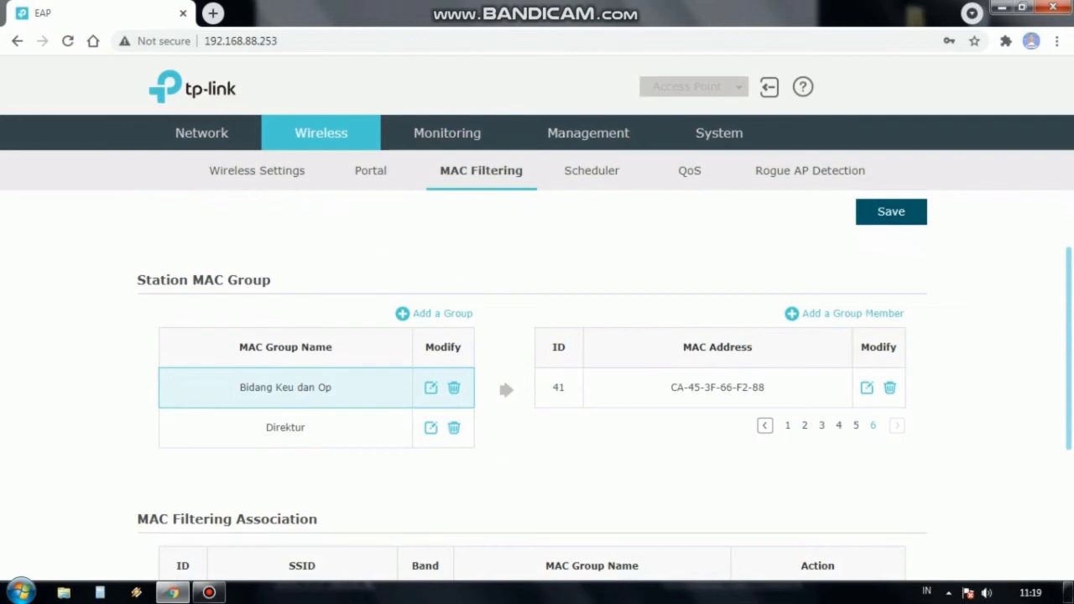
scroll(537, 386, up, 1)
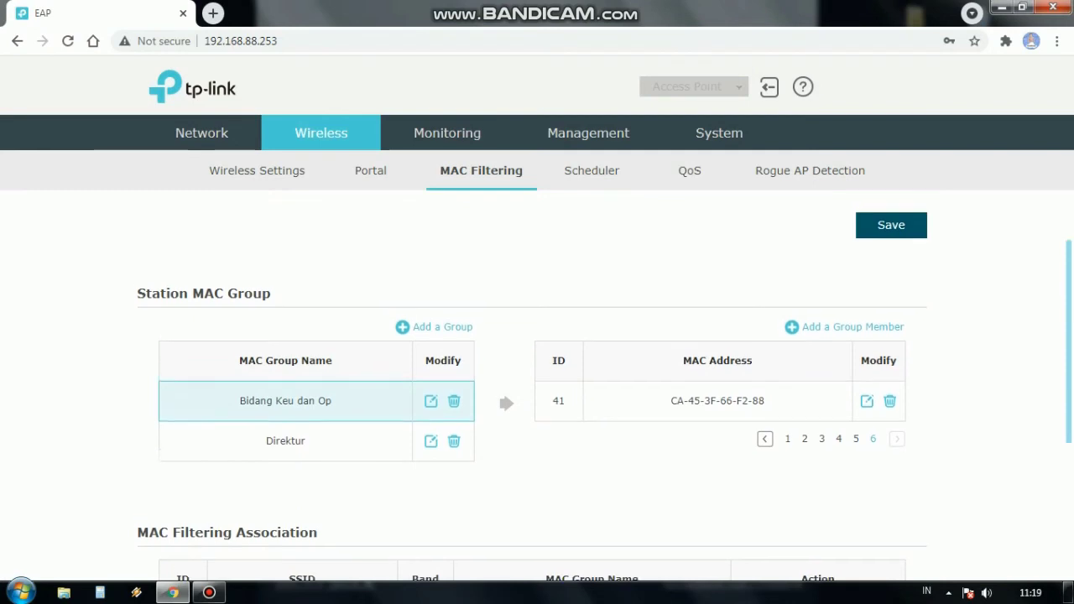
scroll(537, 386, up, 1)
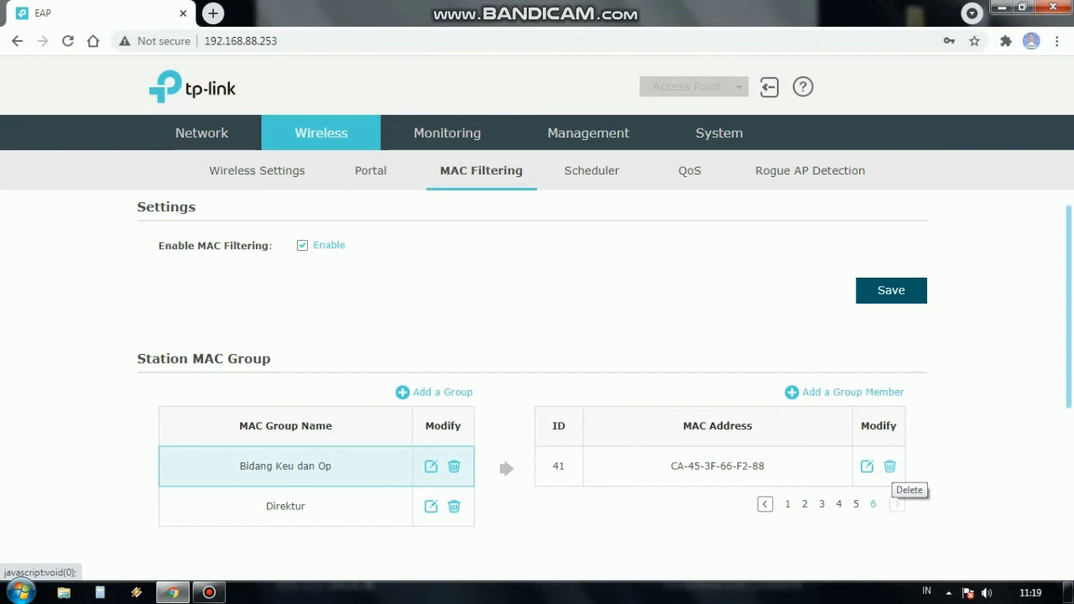
Step: Change member 41's MAC ending from 88 to 99 (CA-45-3F-66-F2-99) and save
click(867, 466)
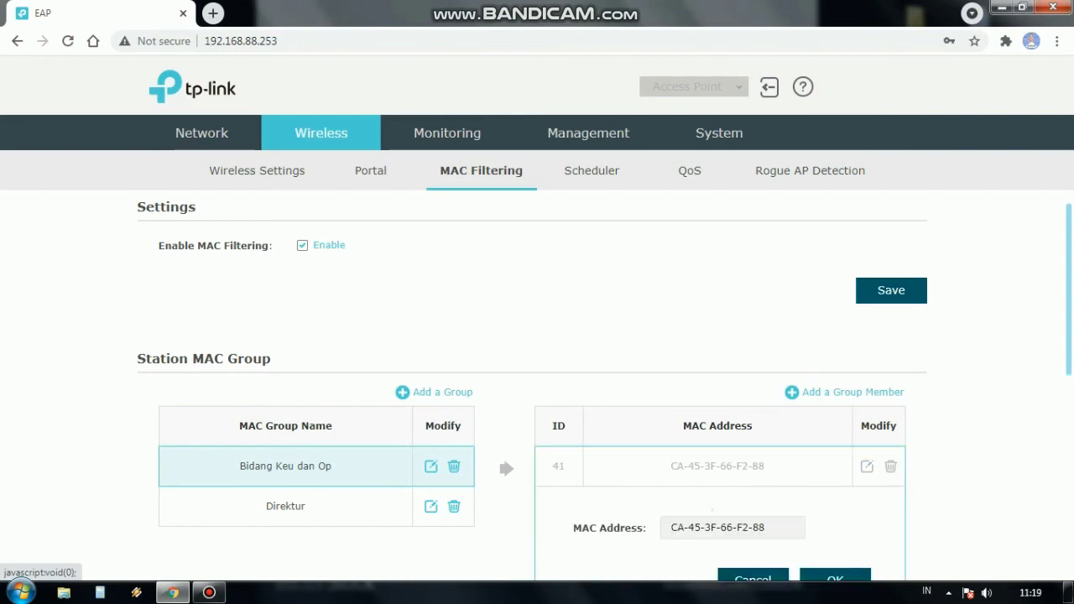
scroll(873, 437, down, 1)
click(722, 449)
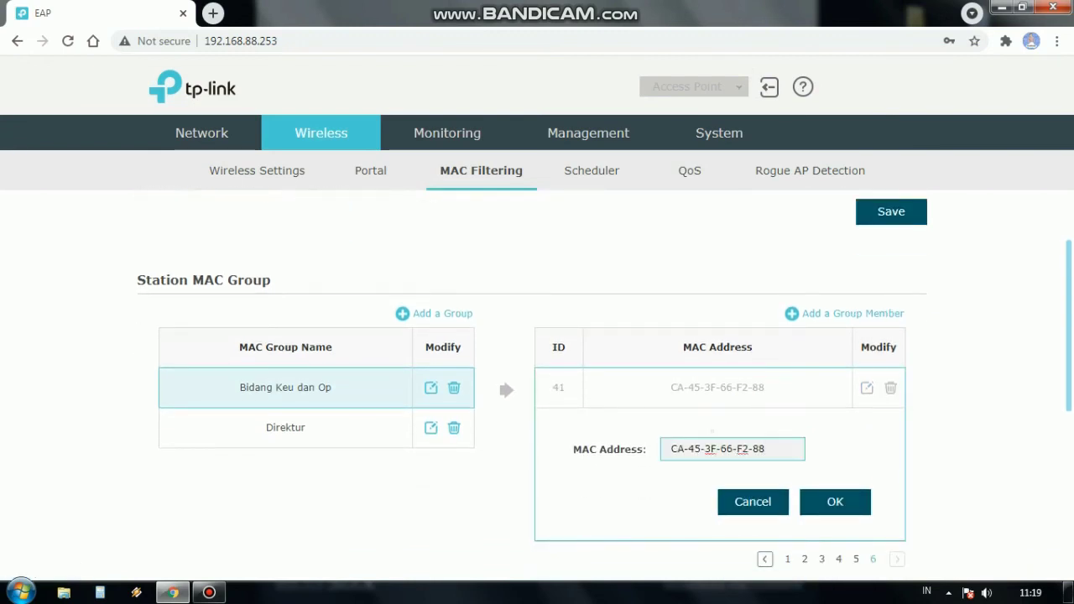
key(BackSpace)
key(BackSpace)
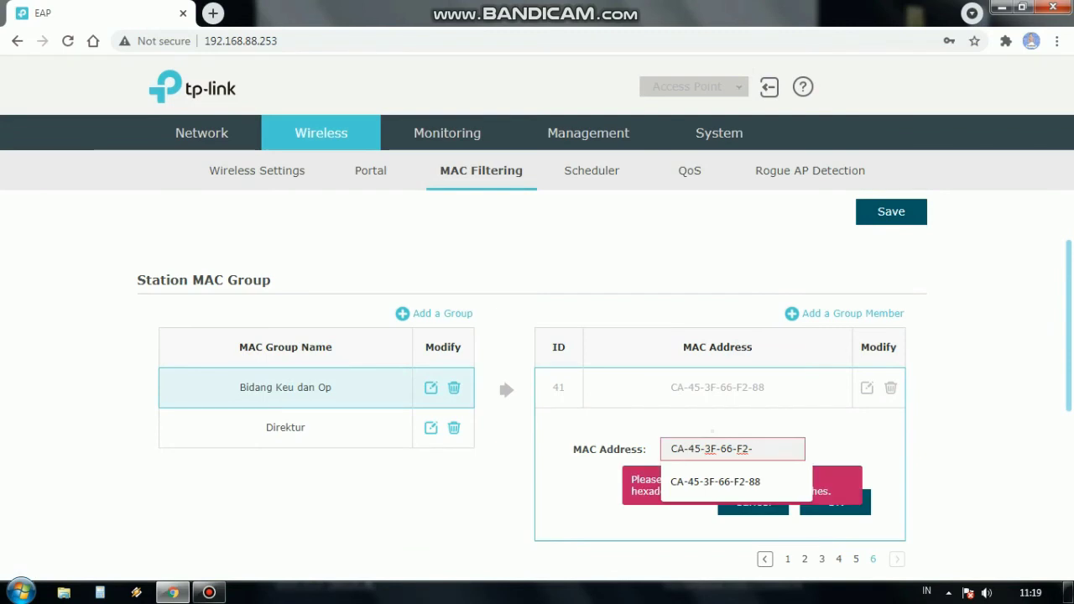
text(99)
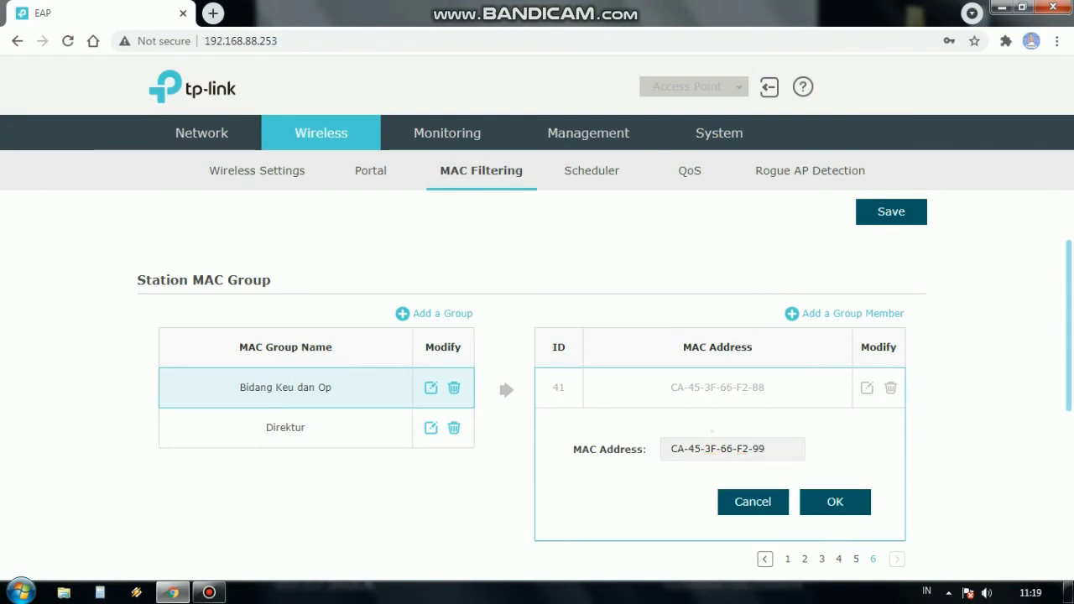
click(835, 502)
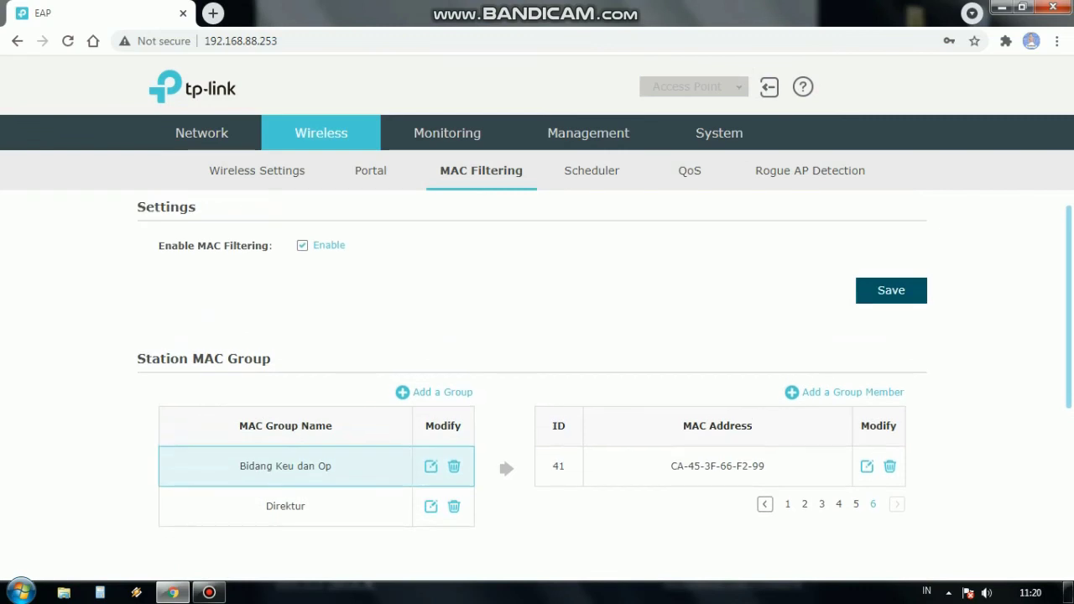
click(891, 291)
scroll(537, 386, down, 1)
scroll(537, 386, up, 1)
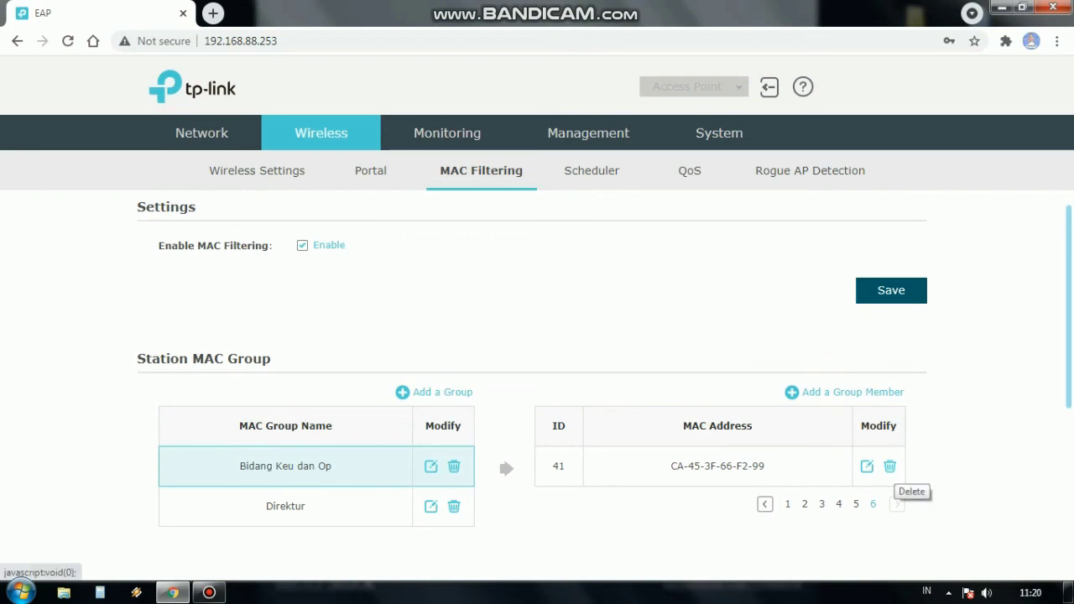
Step: Delete member 41, check page 5 of the member list, and save the settings
click(889, 467)
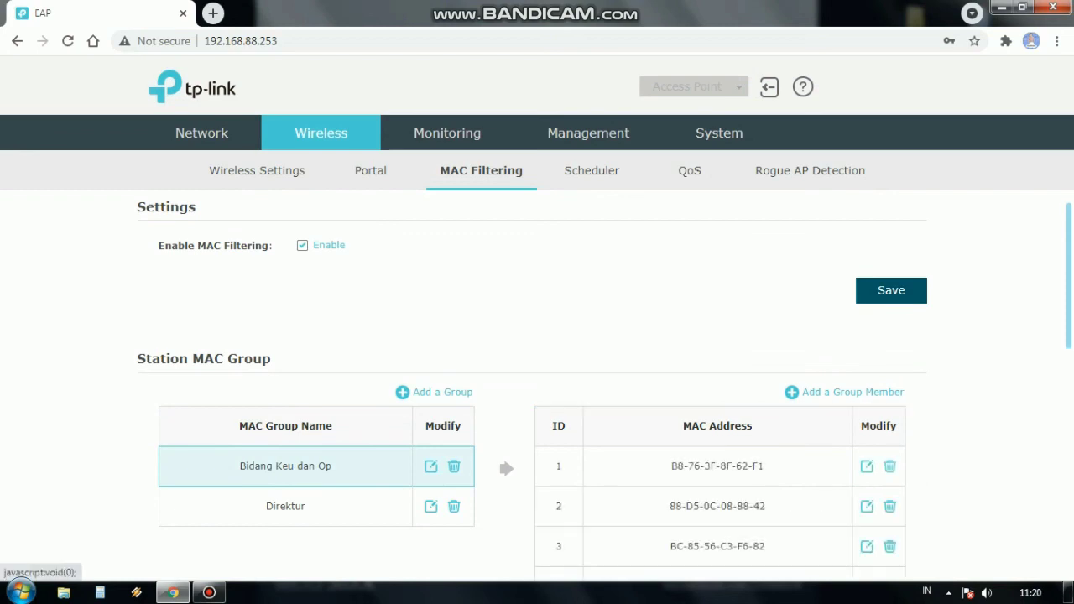
scroll(537, 378, down, 3)
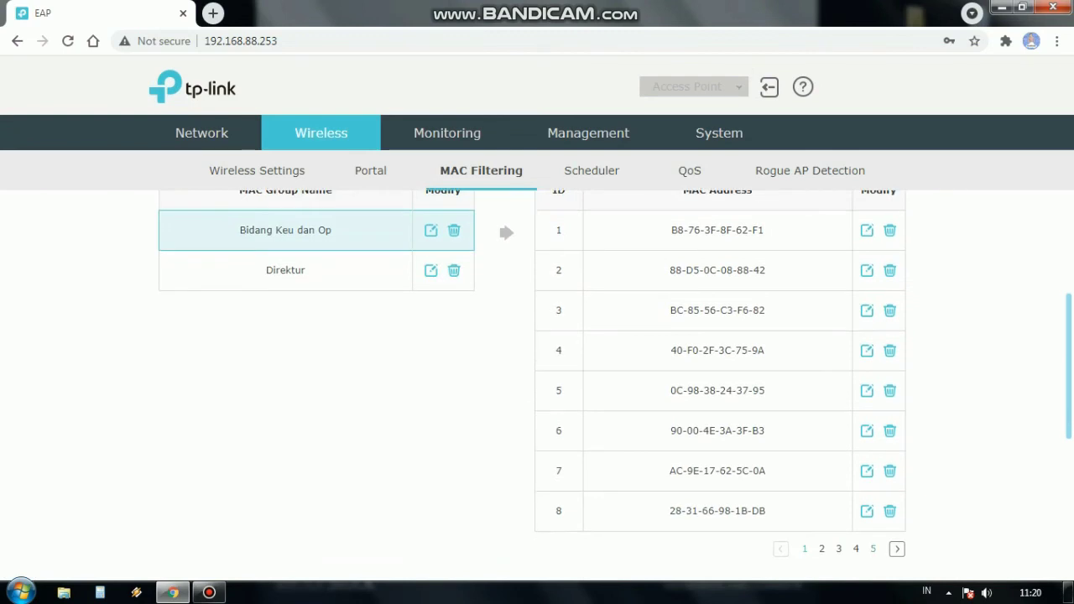
click(873, 549)
scroll(537, 378, up, 3)
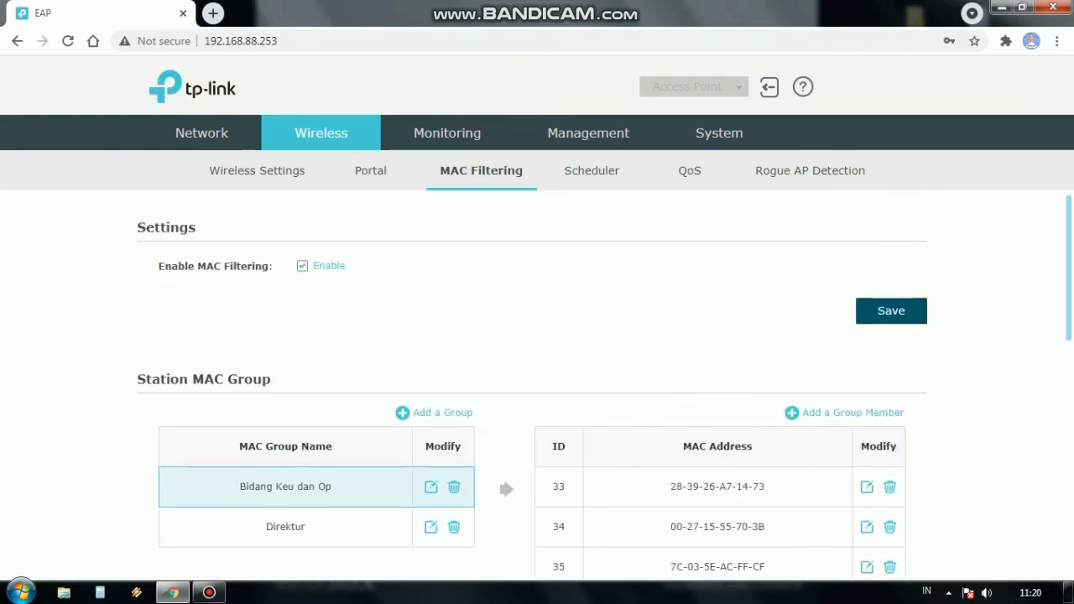
scroll(537, 378, down, 3)
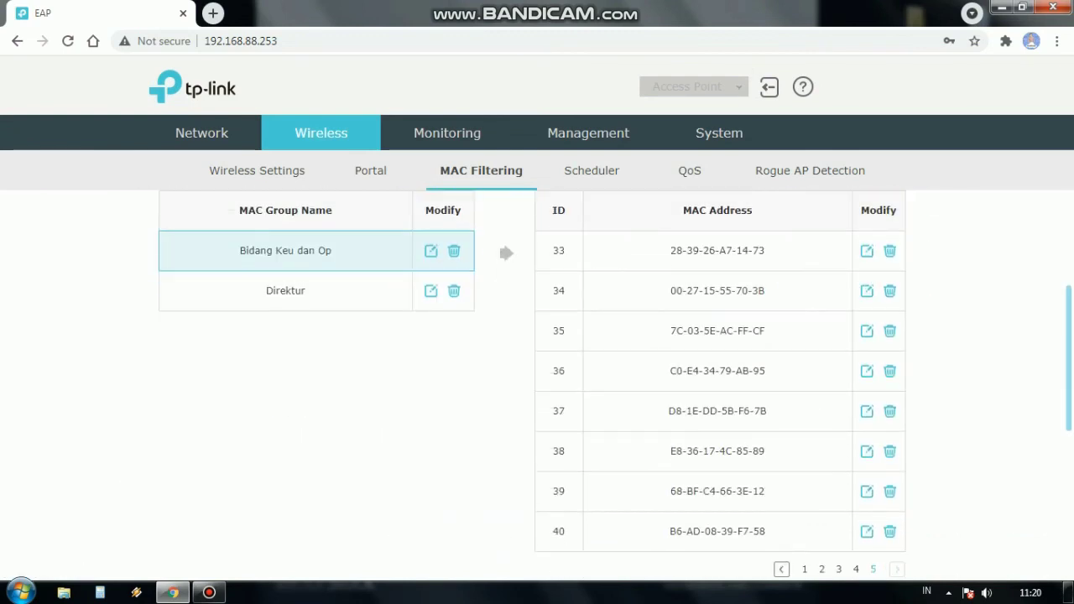
scroll(537, 378, up, 3)
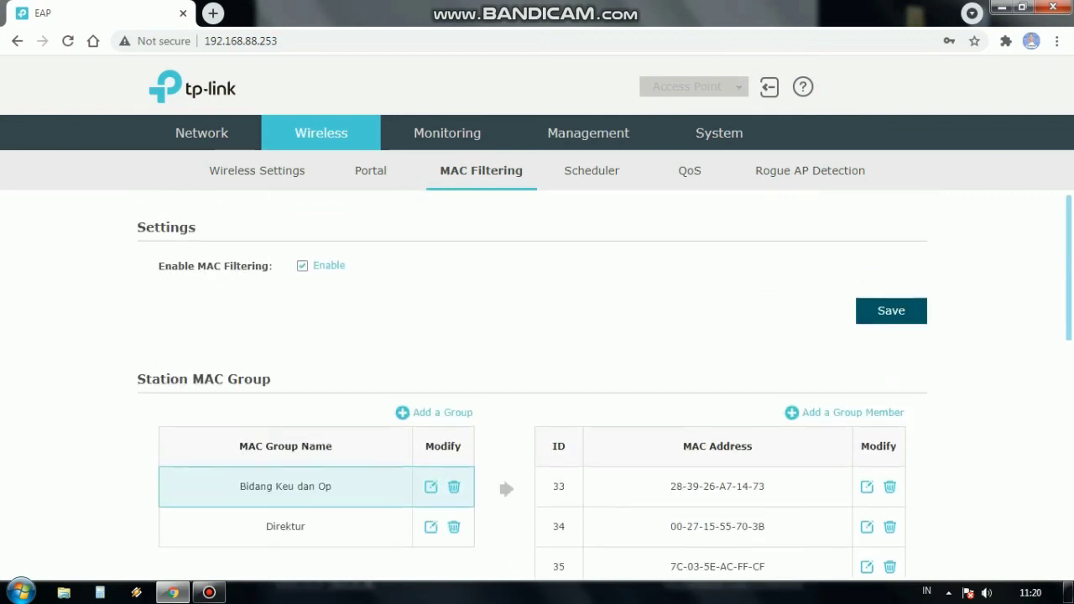
click(906, 315)
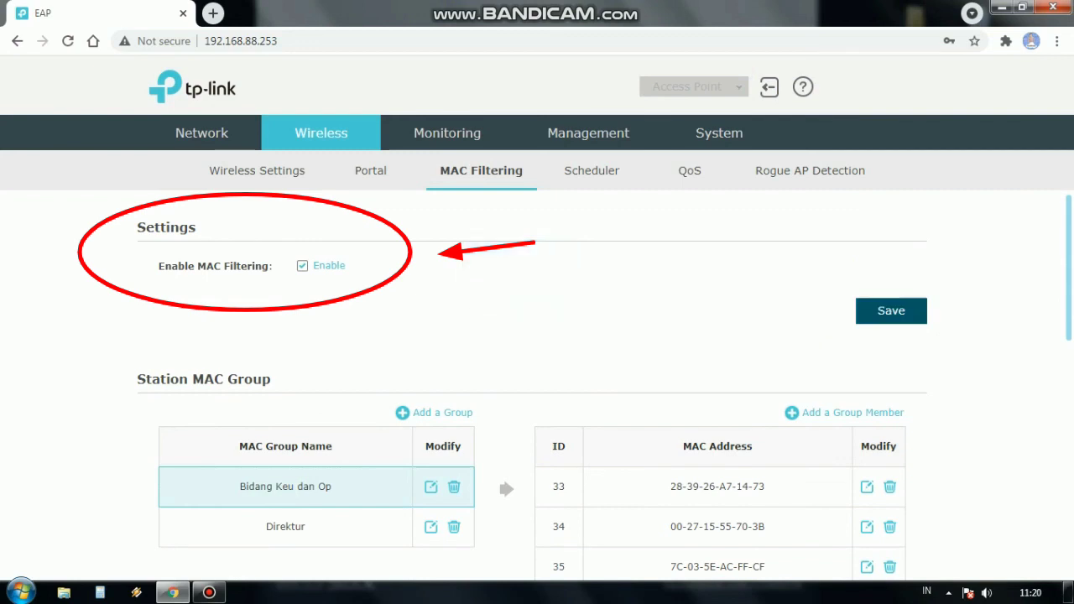
scroll(537, 377, down, 3)
scroll(537, 378, up, 3)
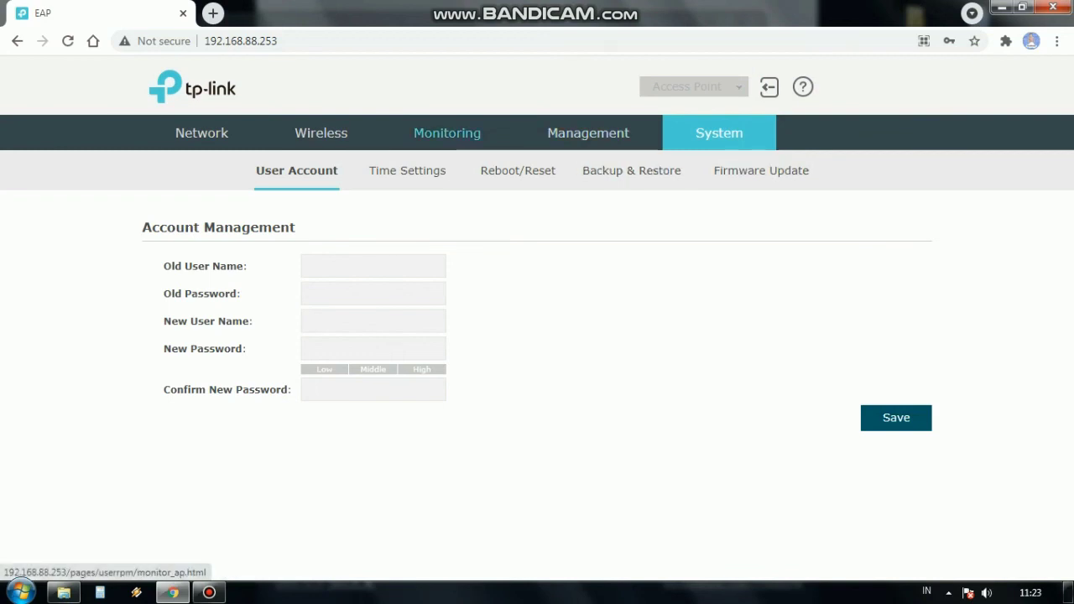
Step: Return to Wireless > MAC Filtering and log out of the admin session
mouse_move(320, 133)
click(481, 171)
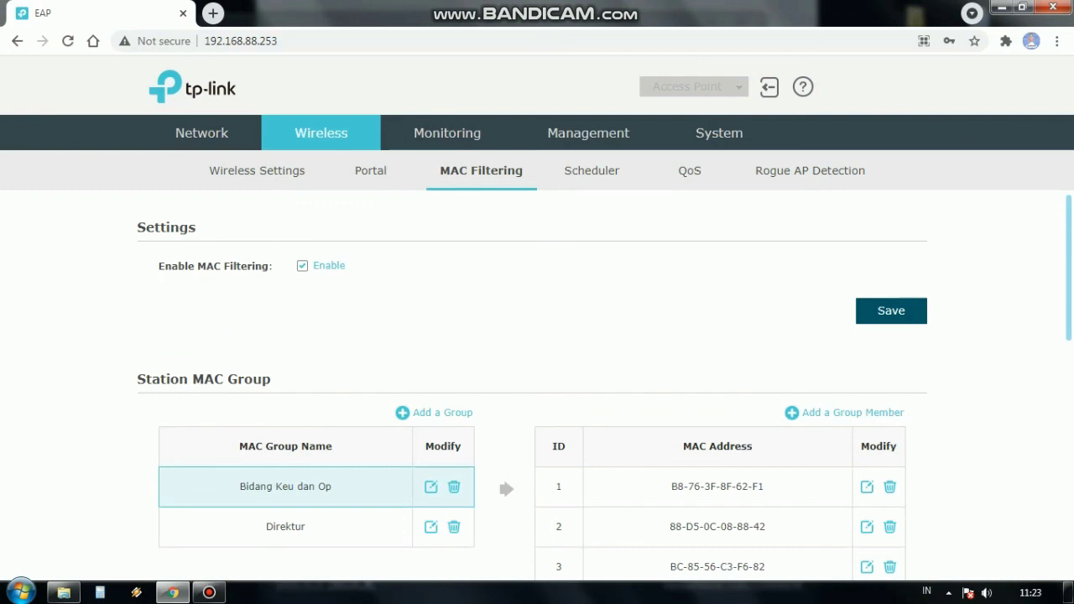
click(770, 86)
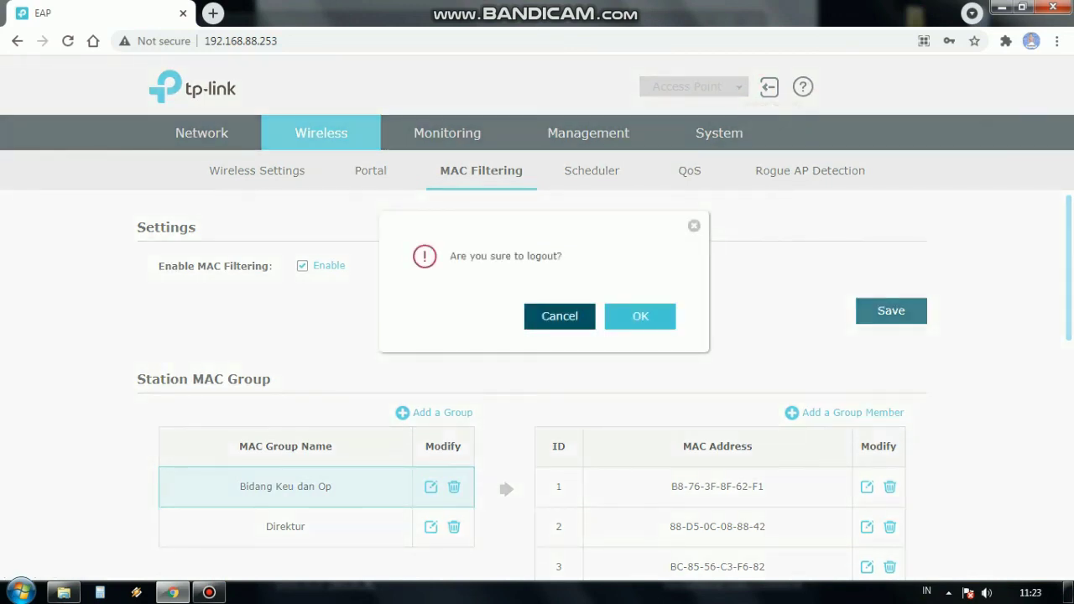
key(Return)
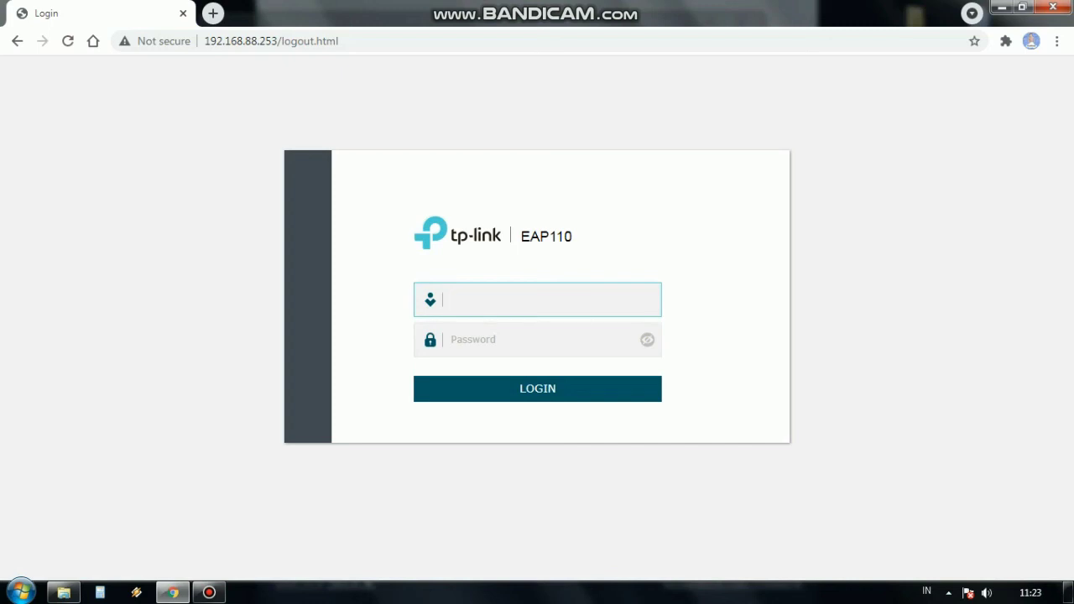
click(259, 40)
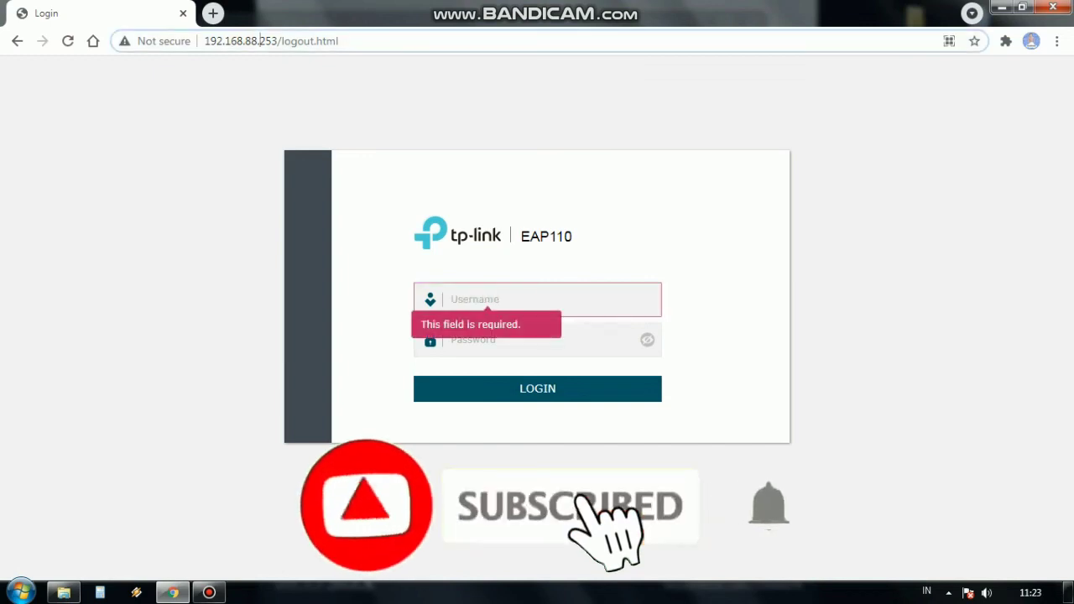
key(shift+End)
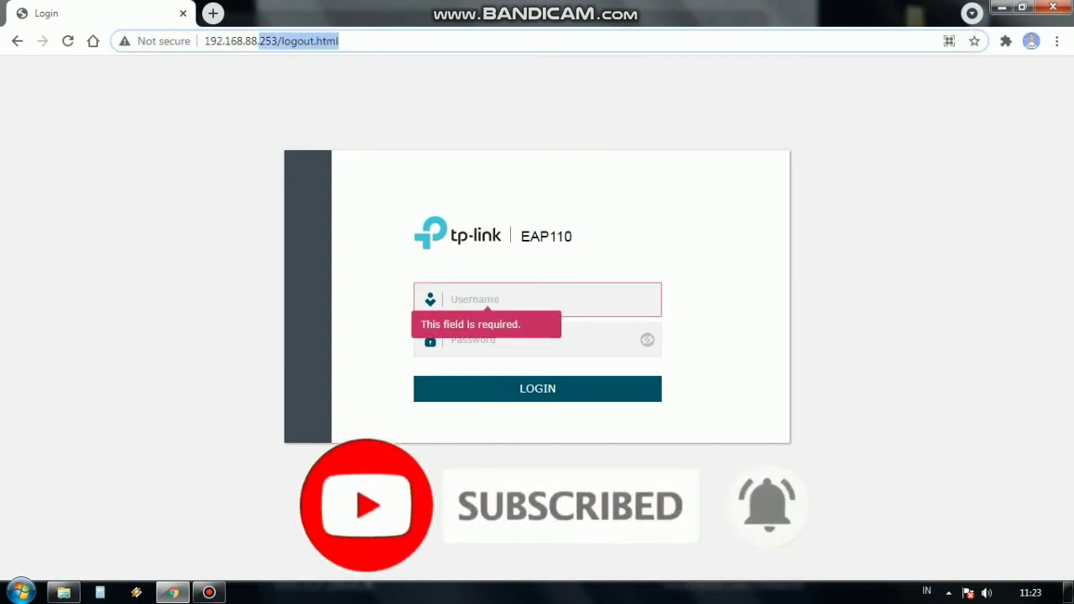
key(End)
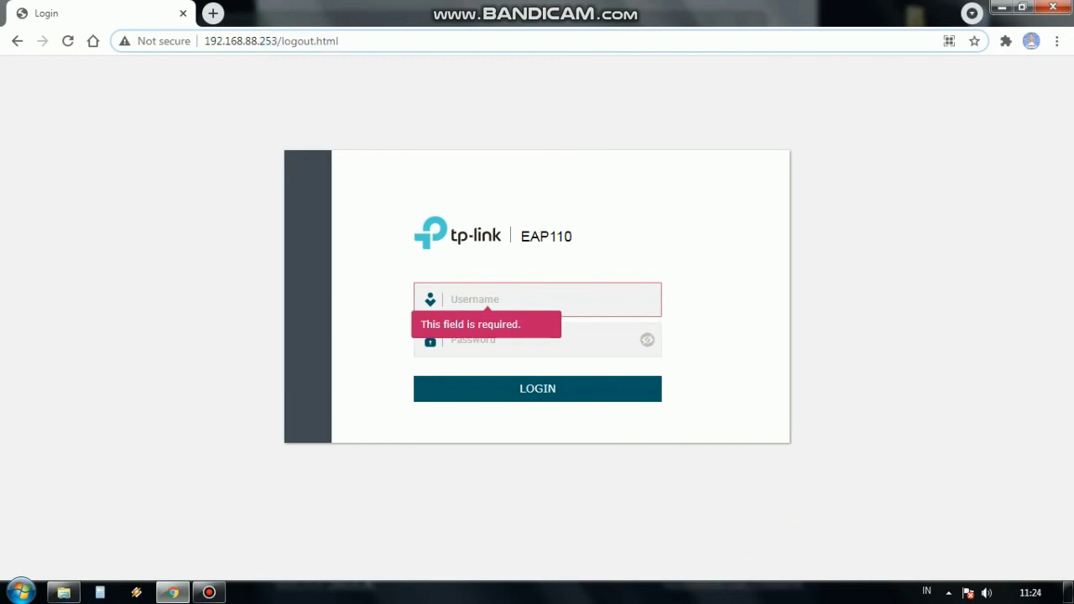
click(503, 300)
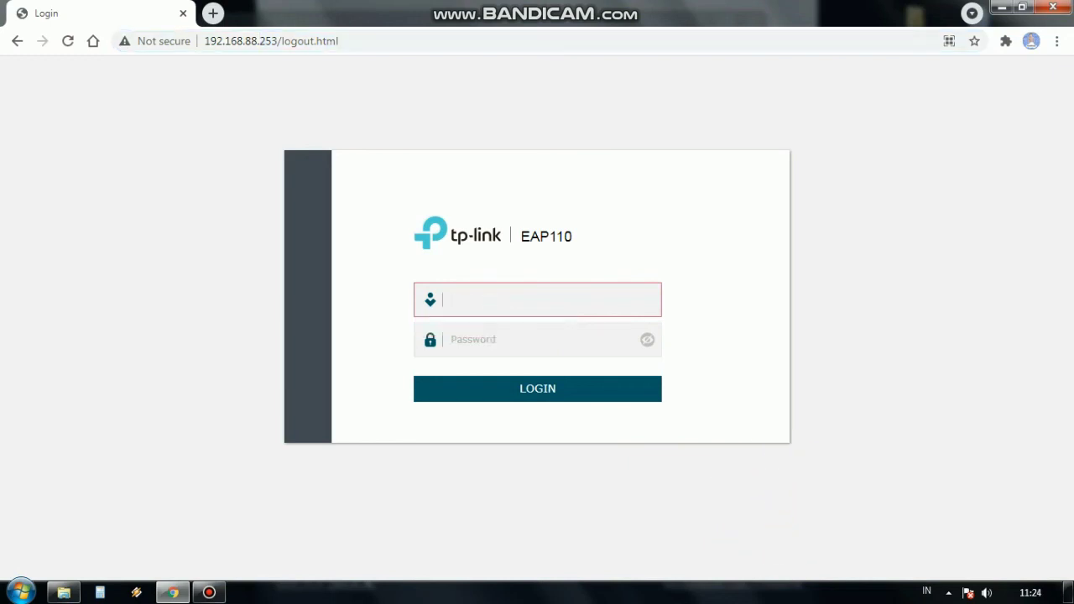